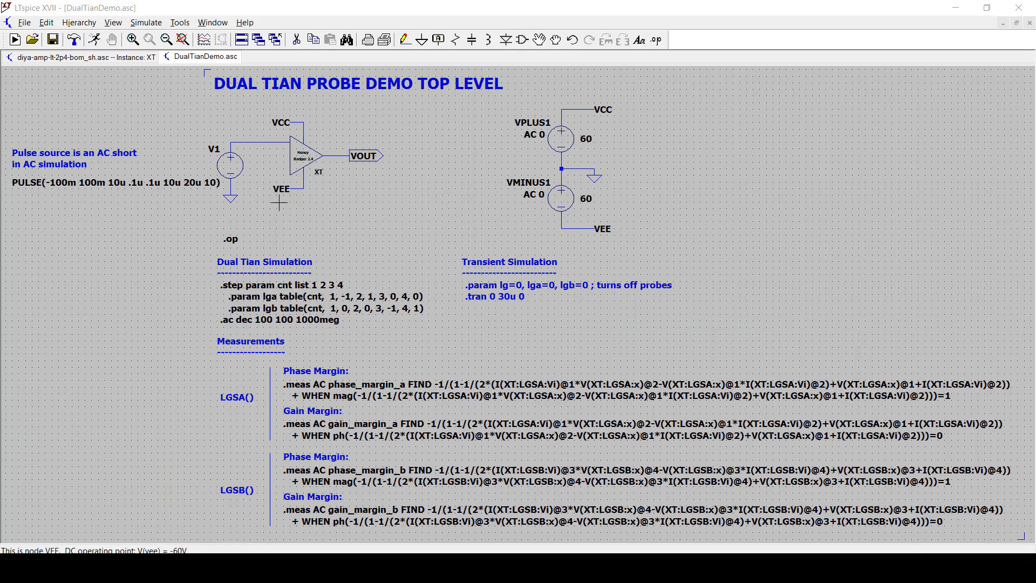
# Step: Open the schematic inside the XT amplifier block and examine capacitors CBREAK1 and CBREAK2 around the input pair
pyautogui.click(305, 158)
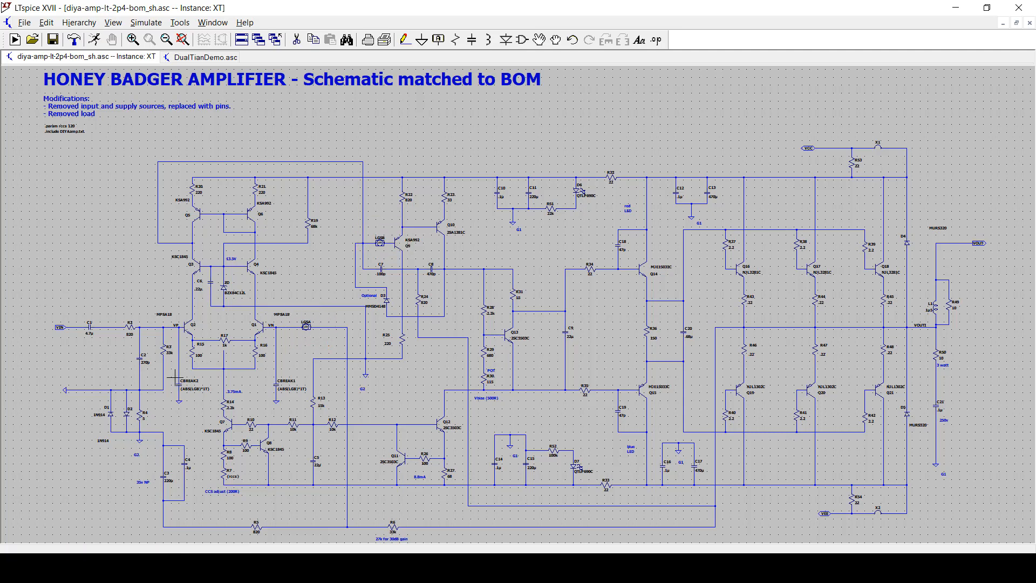
pyautogui.scroll(3, 184, 396)
pyautogui.scroll(3, 184, 395)
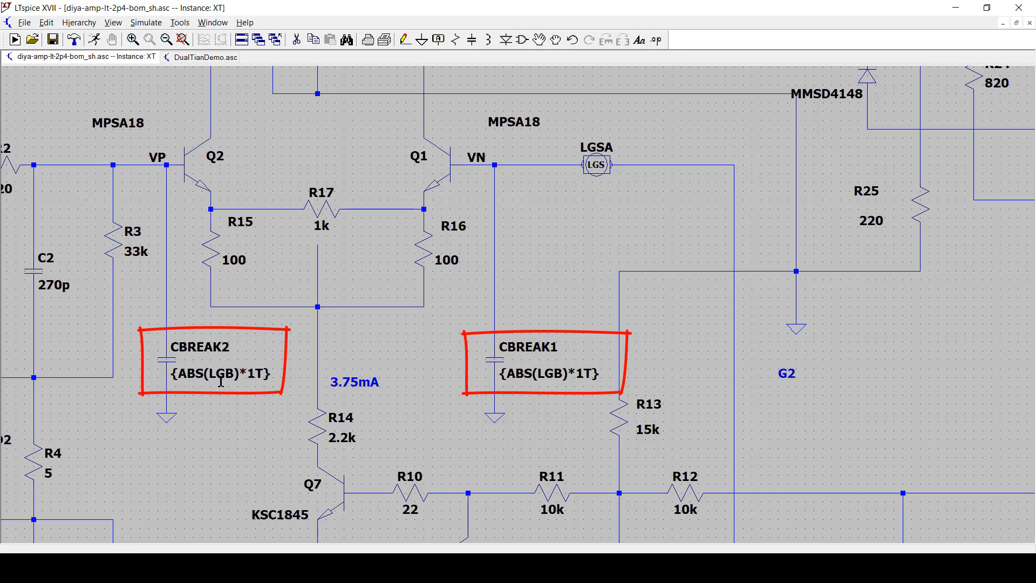
pyautogui.press('space')
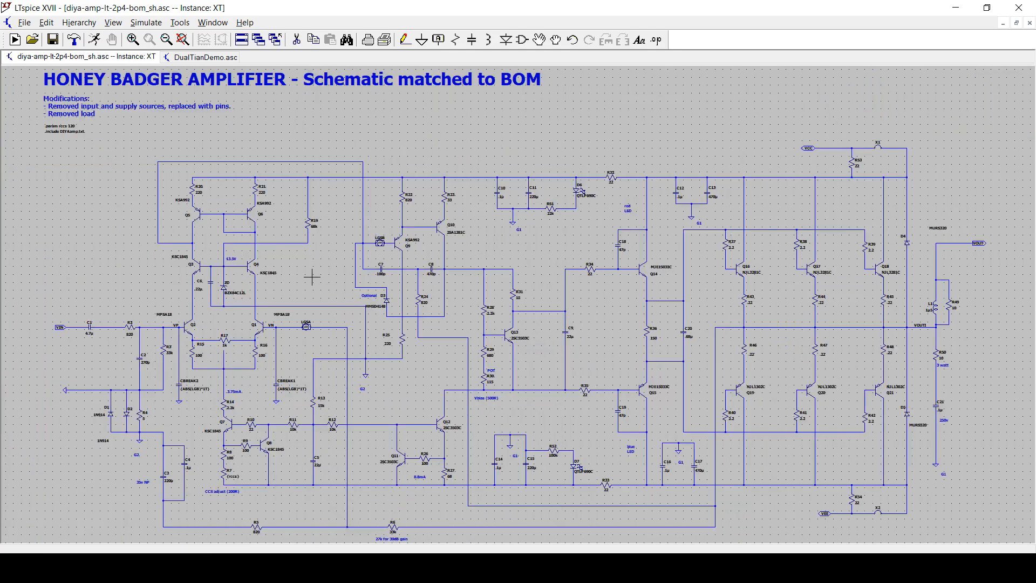
# Step: Open the schematic of the LGSB probe and examine the waveform and measurement notes in its dual-probe section
pyautogui.rightClick(379, 245)
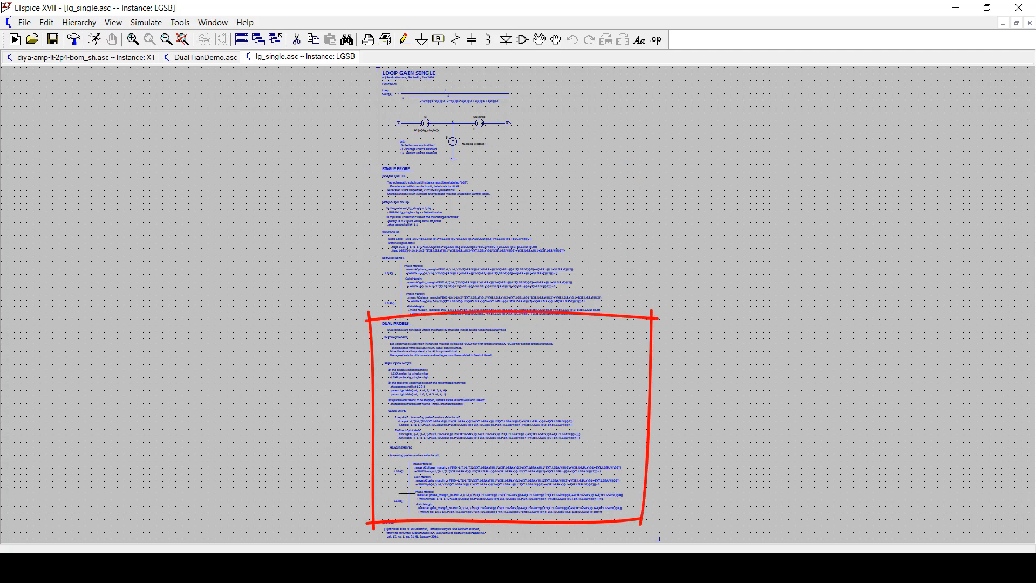
pyautogui.moveTo(362, 486); pyautogui.dragTo(356, 377)
pyautogui.scroll(8, 437, 430)
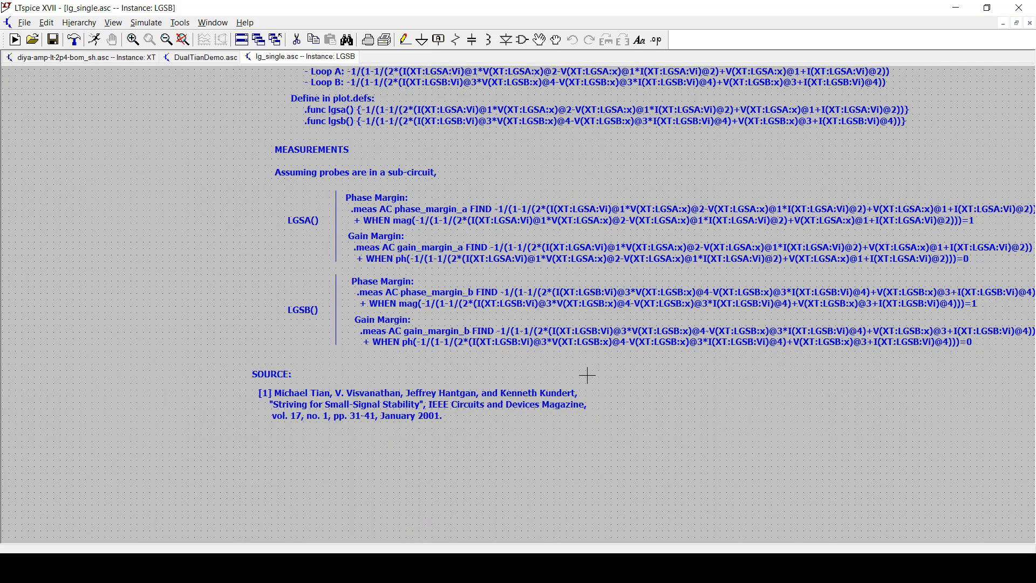
pyautogui.moveTo(510, 384); pyautogui.dragTo(407, 376)
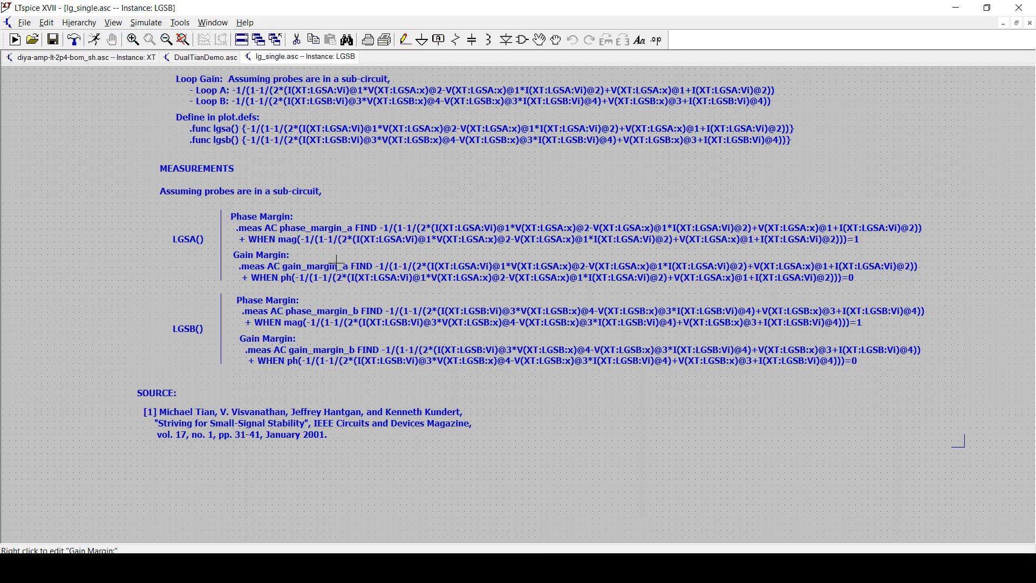
pyautogui.moveTo(451, 248); pyautogui.dragTo(430, 363)
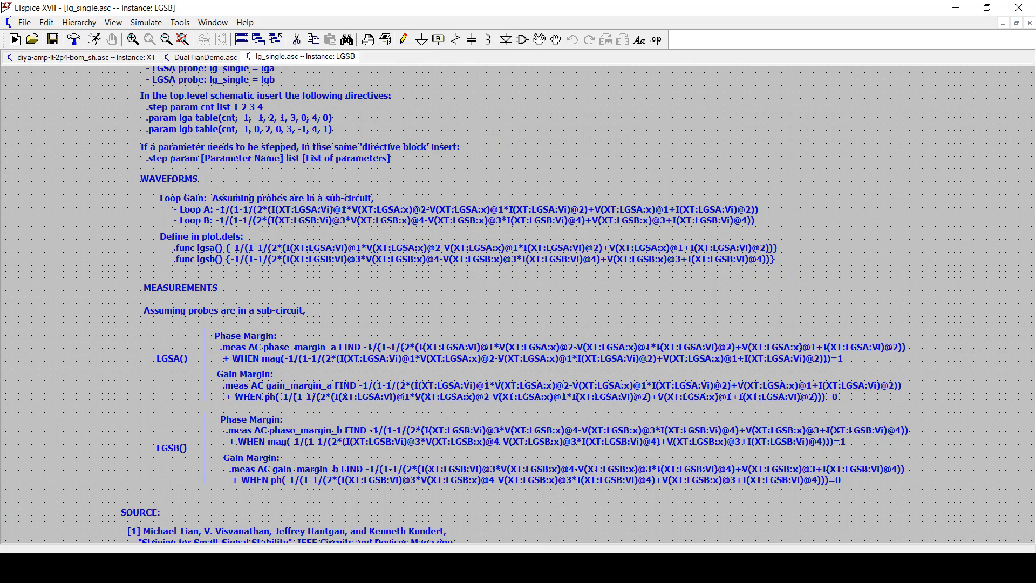
pyautogui.moveTo(533, 198); pyautogui.dragTo(530, 202)
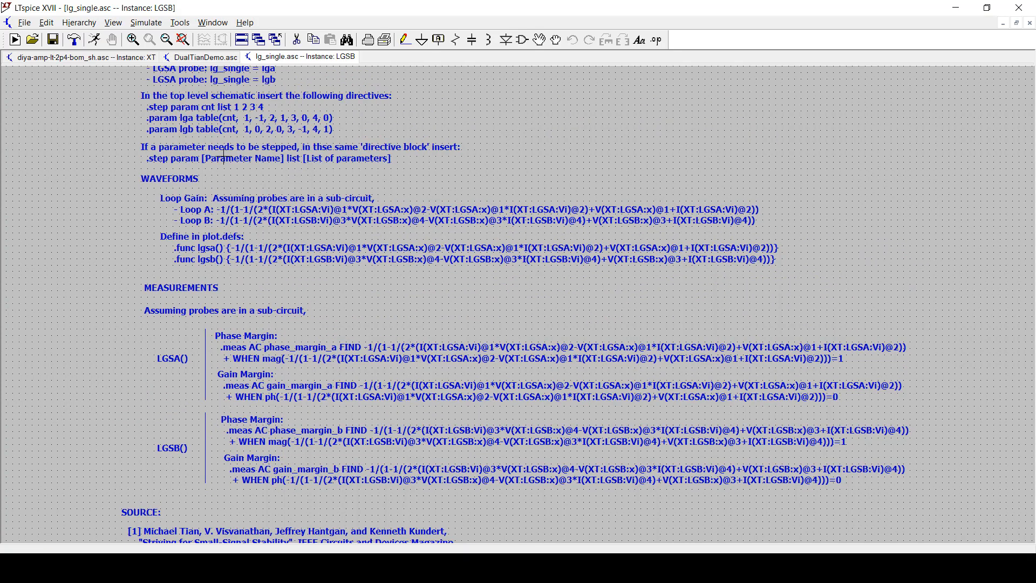
# Step: Read the dual-probe instance and simulation notes, and close the probe and amplifier schematics to return to the top level
pyautogui.moveTo(160, 126); pyautogui.dragTo(168, 197)
pyautogui.moveTo(525, 156); pyautogui.dragTo(524, 278)
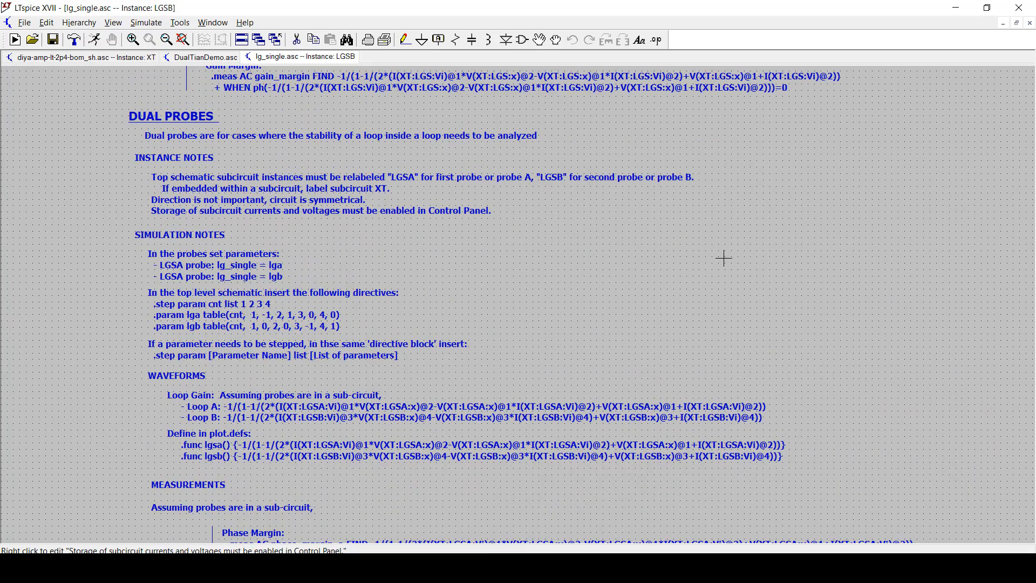
pyautogui.moveTo(729, 333); pyautogui.dragTo(729, 333)
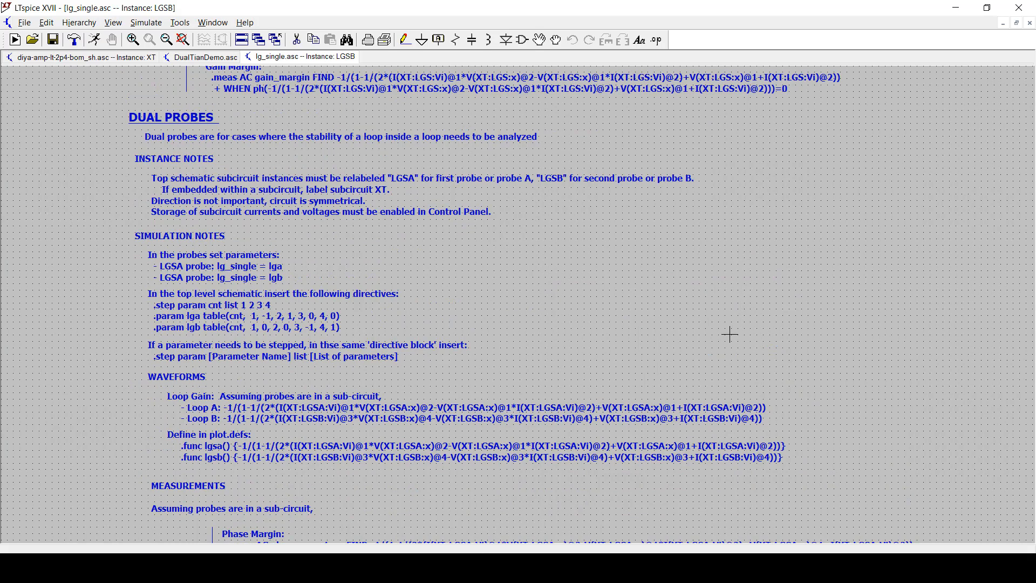
pyautogui.press('space')
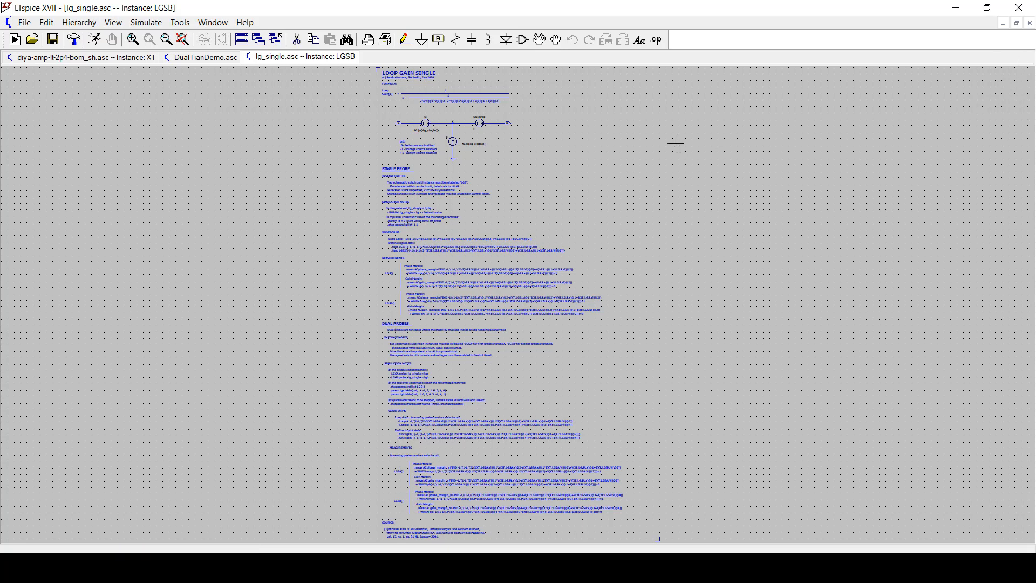
pyautogui.hotkey('ctrl', 'w')
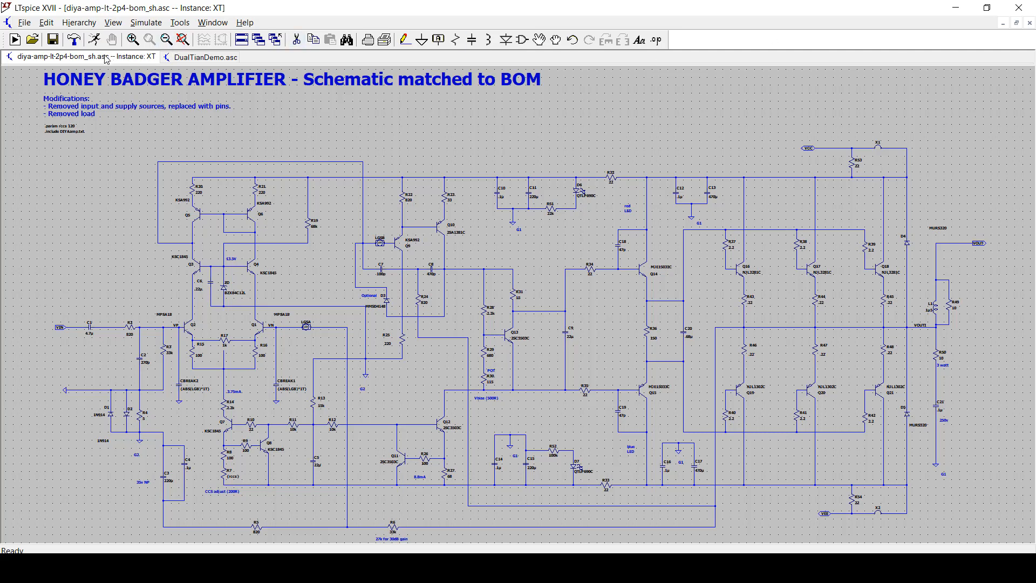
pyautogui.click(1029, 23)
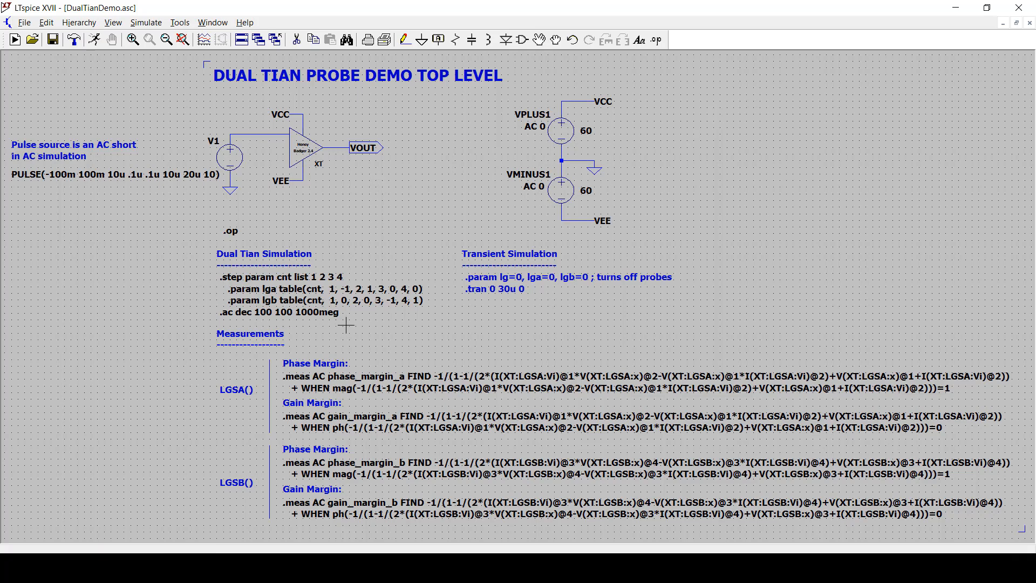
# Step: Run the dual Tian AC simulation from the top-level schematic and make the empty waveform plot active
pyautogui.rightClick(729, 166)
pyautogui.click(753, 175)
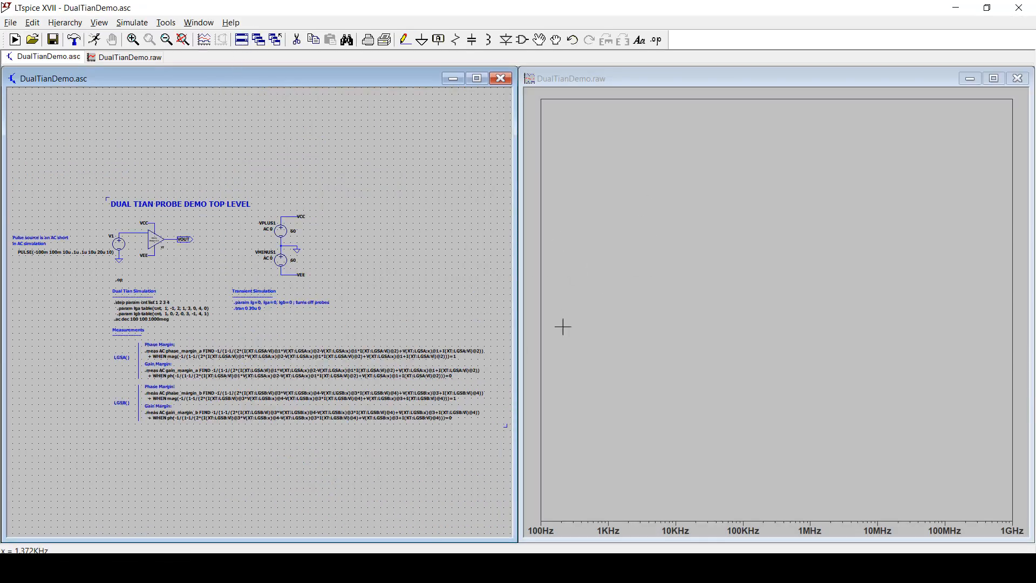
pyautogui.click(685, 352)
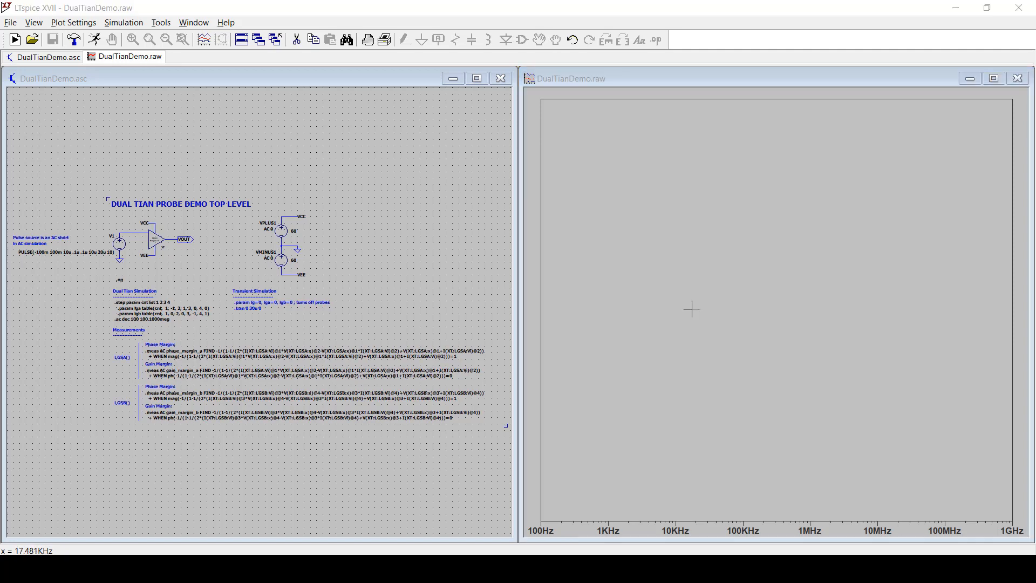
# Step: Add the loop gain traces LGSA() and LGSB() to the waveform plot
pyautogui.click(682, 372)
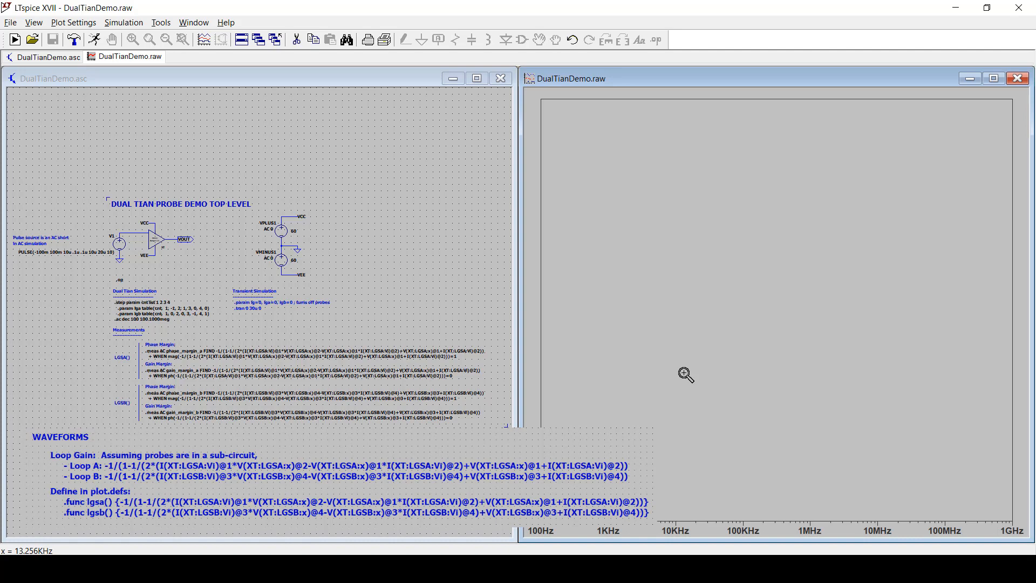
pyautogui.hotkey('ctrl', 'a')
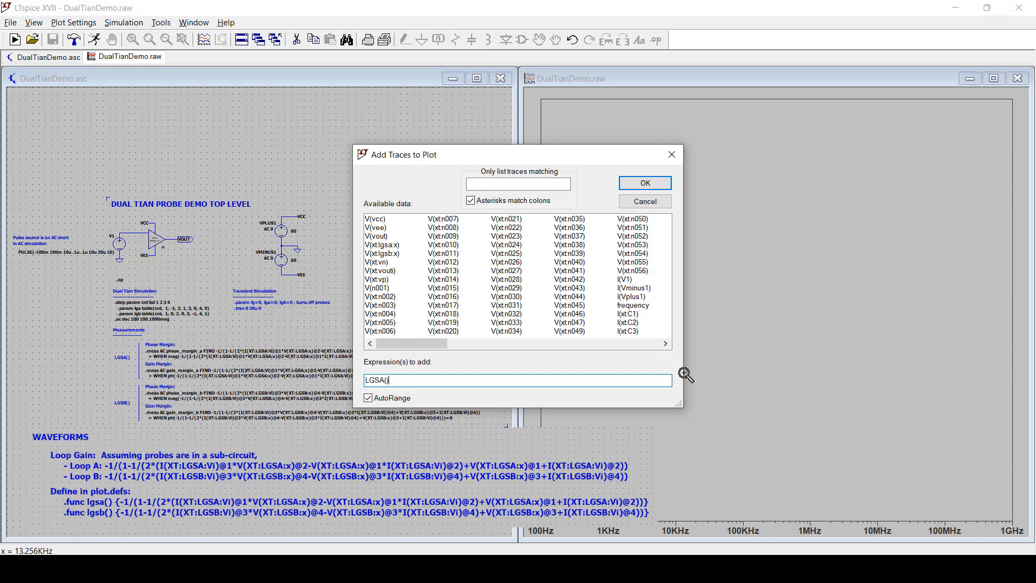
pyautogui.press('Return')
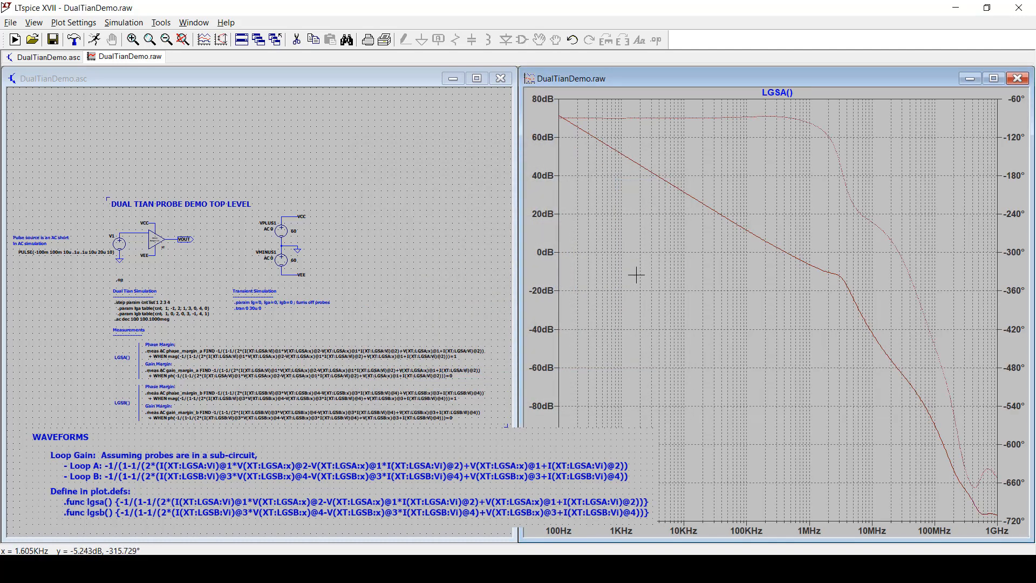
pyautogui.hotkey('ctrl', 'a')
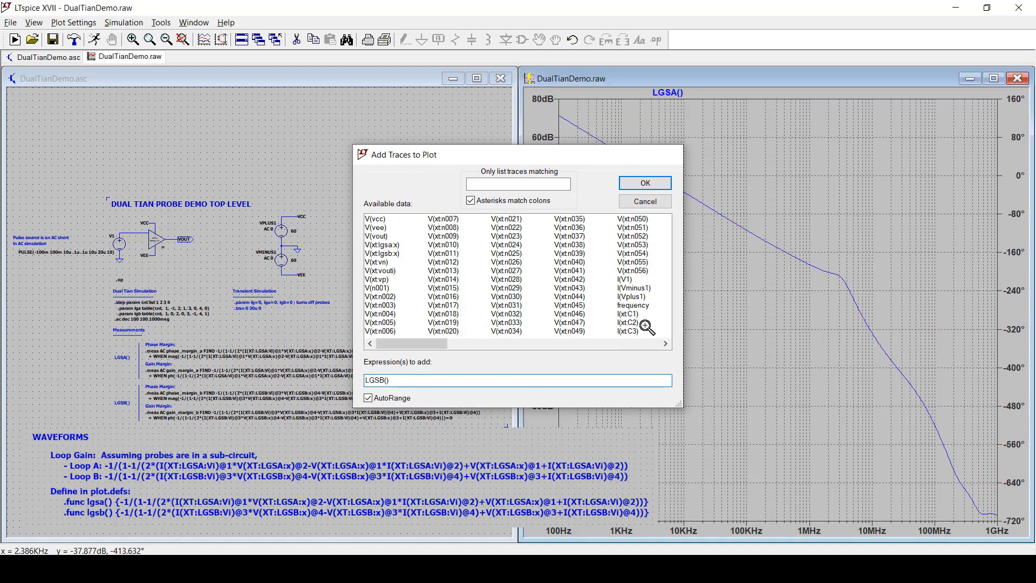
pyautogui.write('LGSB()')
pyautogui.press('Return')
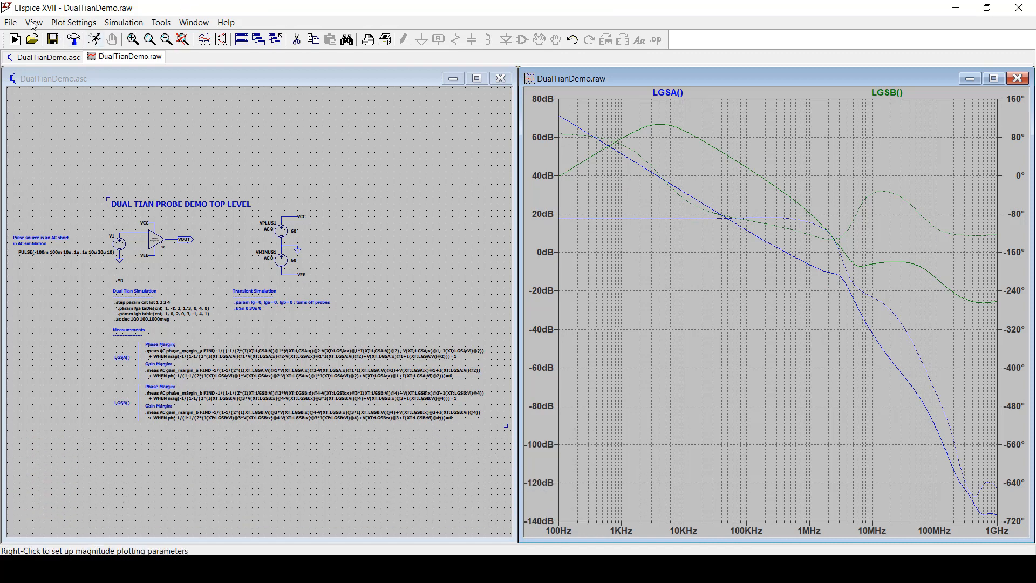
# Step: Load the plot settings file LGS_AB.plt into the waveform plot
pyautogui.click(78, 22)
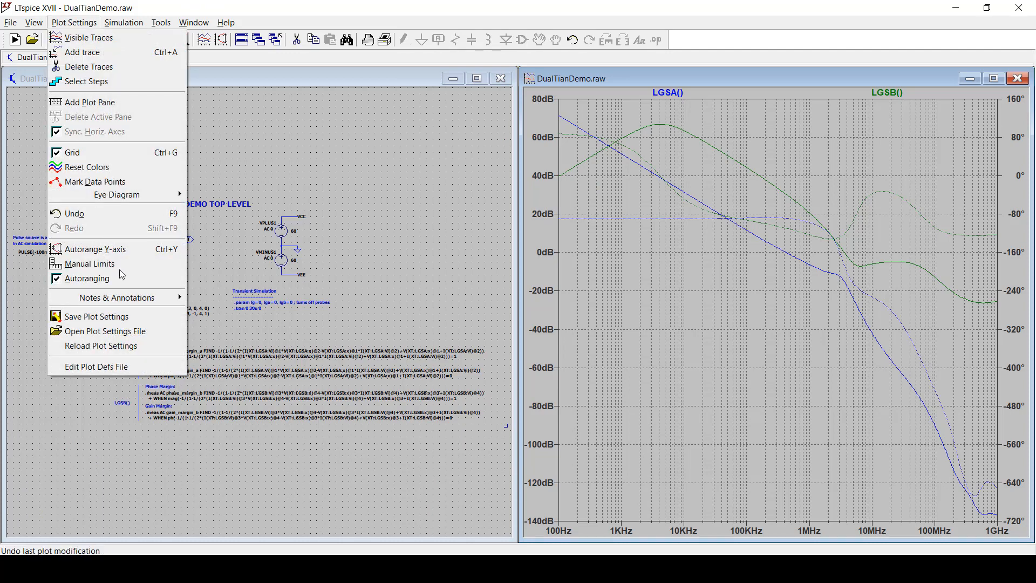
pyautogui.click(120, 336)
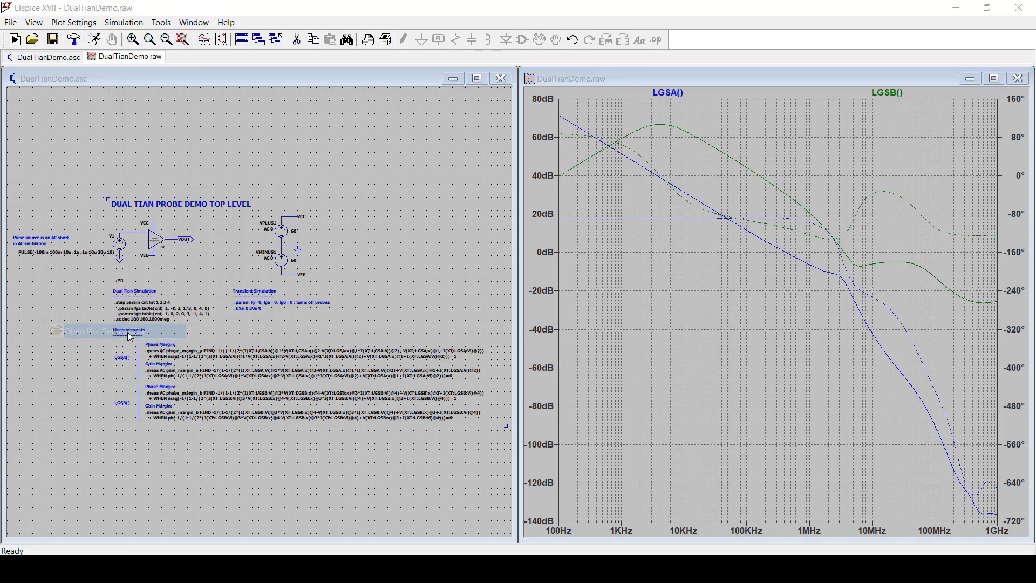
pyautogui.click(376, 193)
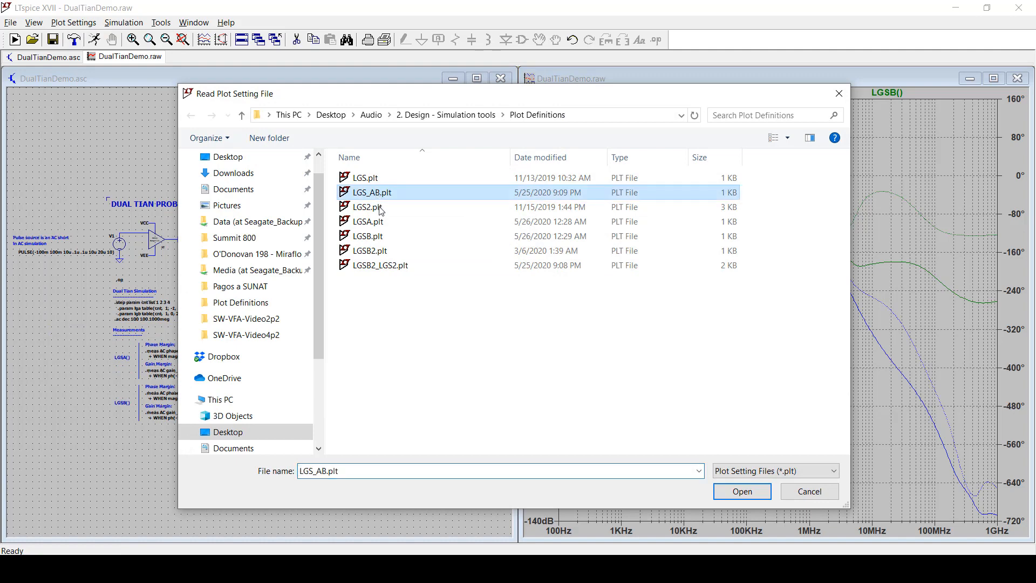
pyautogui.click(742, 490)
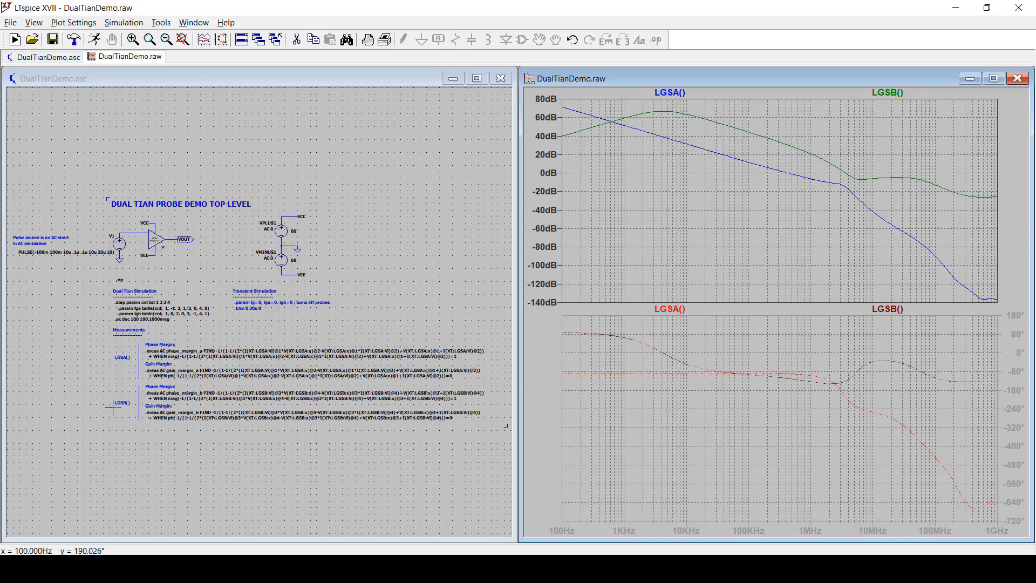
# Step: Open the SPICE error log for the top-level schematic and examine the phase and gain margin measurements for both probes
pyautogui.click(430, 289)
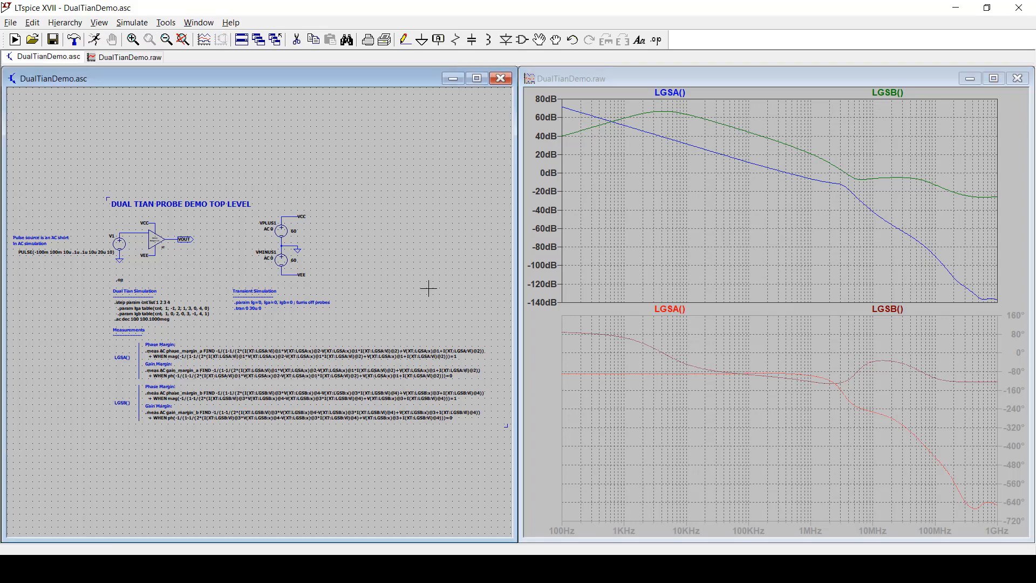
pyautogui.hotkey('ctrl', 'l')
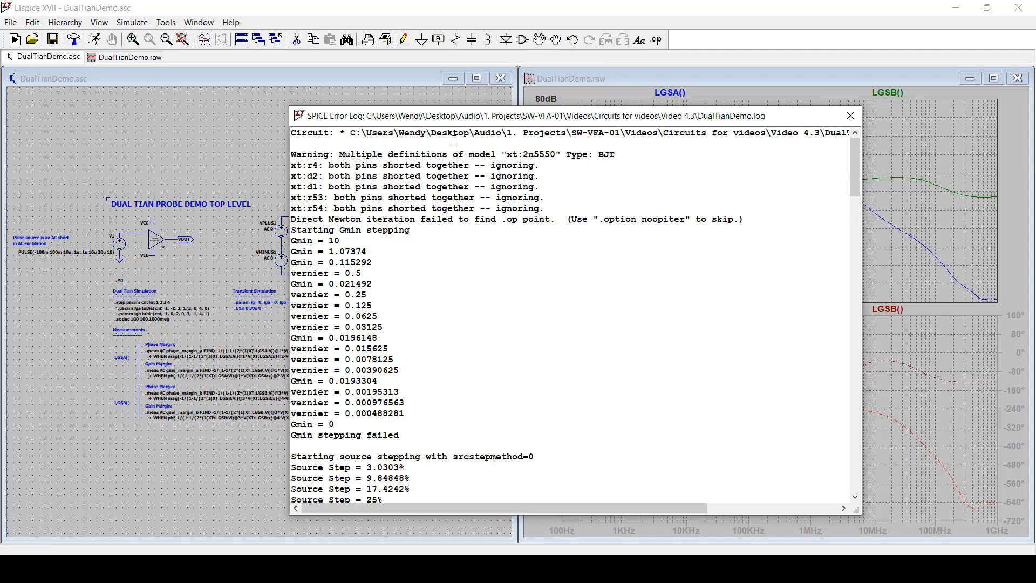
pyautogui.moveTo(423, 117); pyautogui.dragTo(351, 74)
pyautogui.scroll(-20, 646, 268)
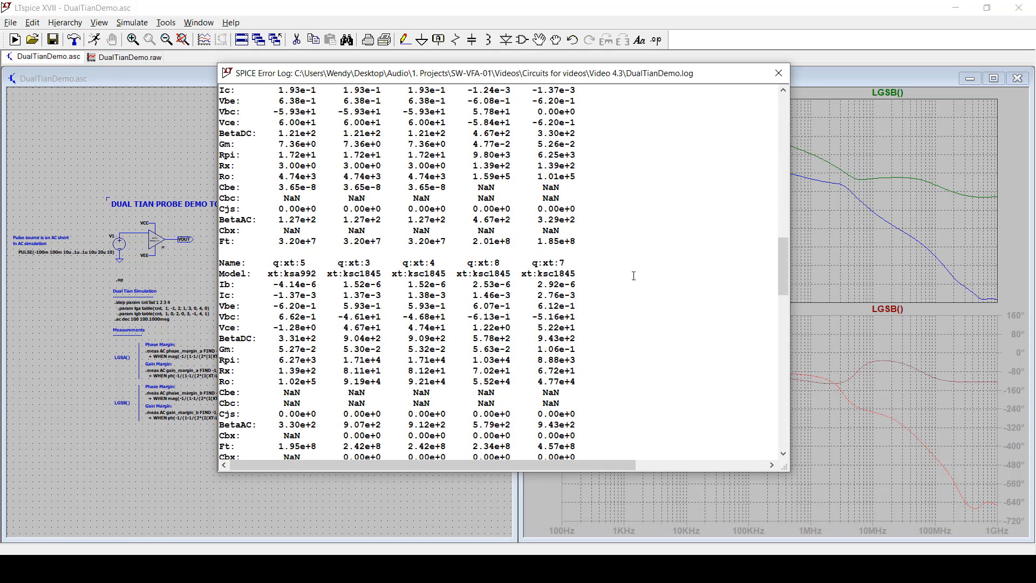
pyautogui.scroll(-5, 632, 284)
pyautogui.scroll(3, 632, 285)
pyautogui.scroll(-3, 632, 285)
pyautogui.scroll(2, 632, 284)
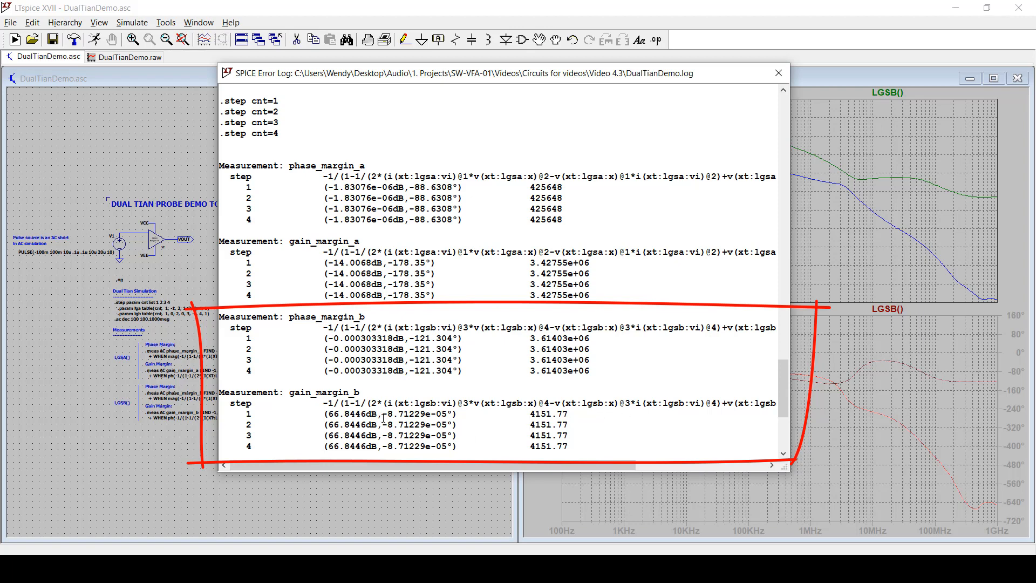
# Step: Compare the logged margins of both probes with the loop gain plots, and close the error log
pyautogui.moveTo(681, 76); pyautogui.dragTo(447, 84)
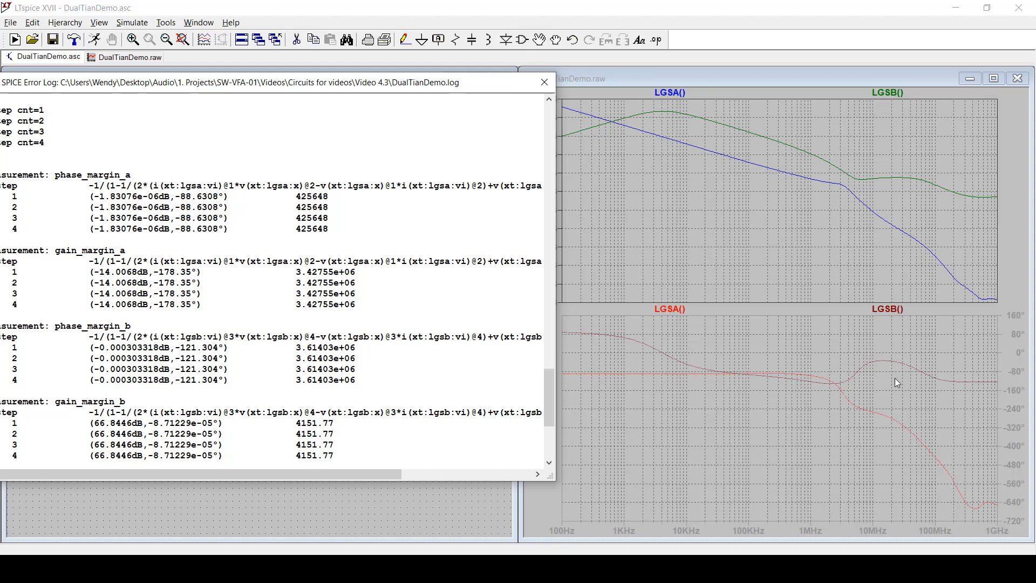
pyautogui.moveTo(290, 82); pyautogui.dragTo(490, 78)
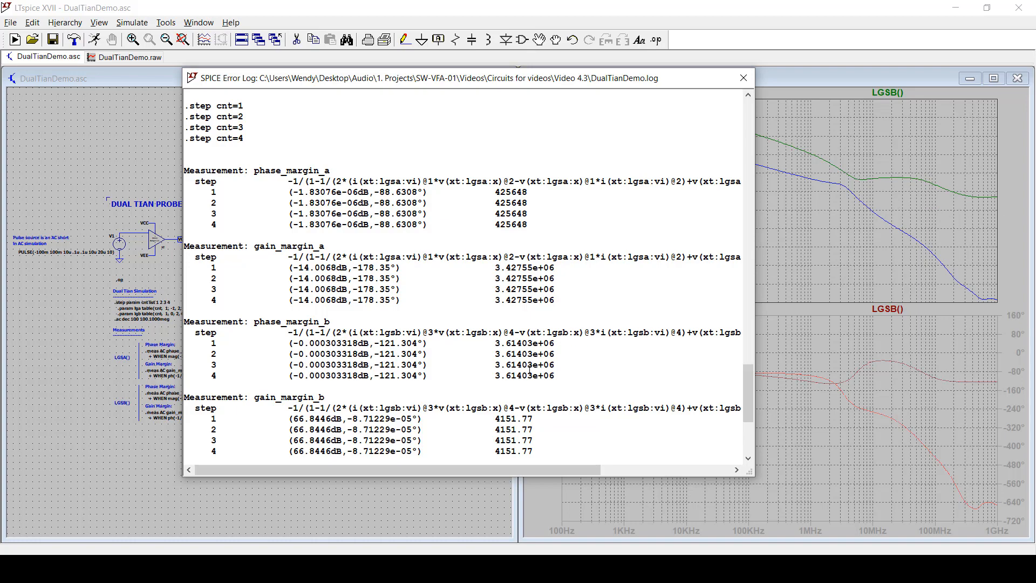
pyautogui.scroll(-2, 541, 365)
pyautogui.click(743, 78)
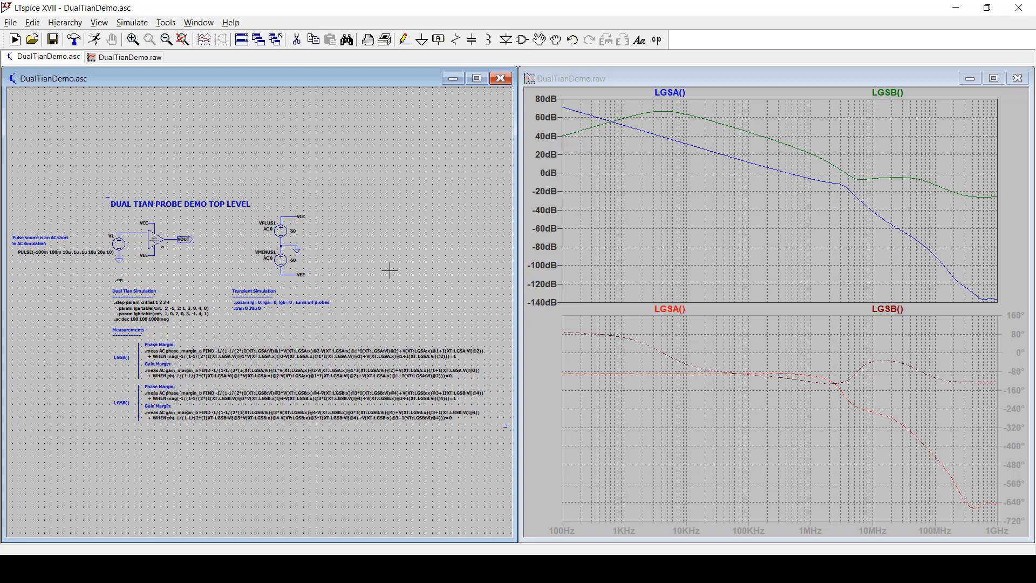
# Step: Change the Dual Tian Simulation directive block on the top-level schematic from a SPICE directive to a comment
pyautogui.scroll(3, 119, 281)
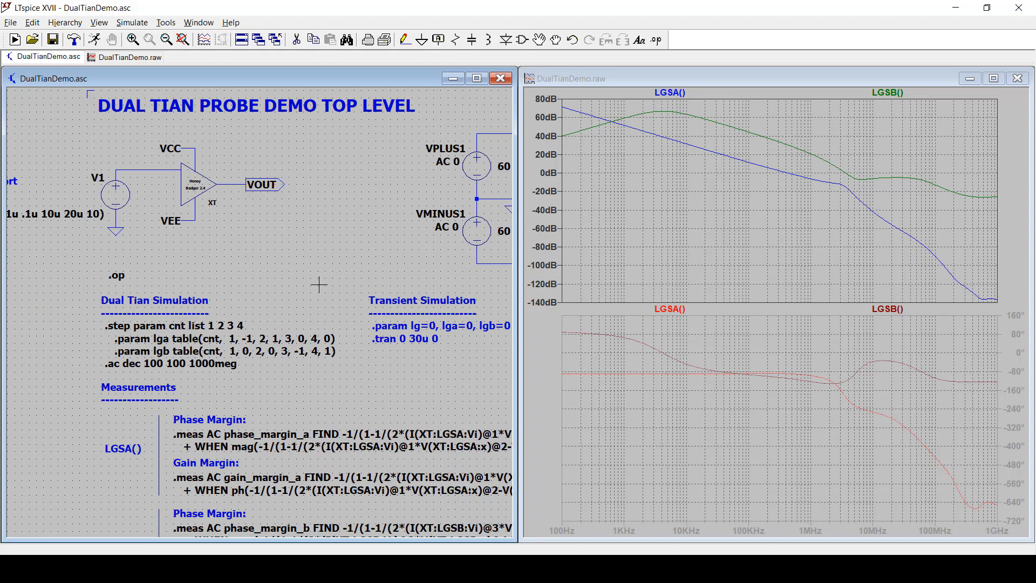
pyautogui.moveTo(315, 276); pyautogui.dragTo(220, 273)
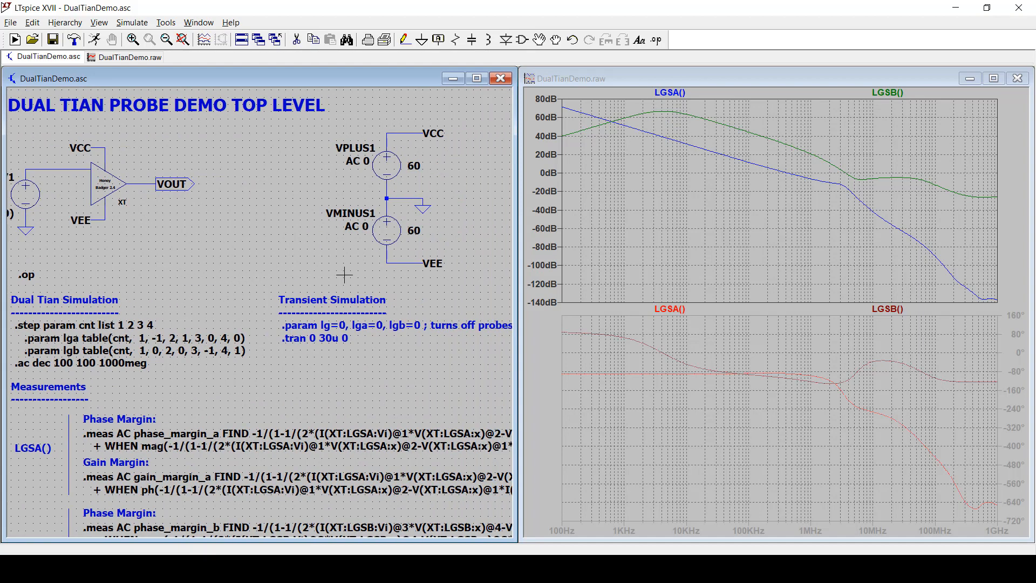
pyautogui.rightClick(173, 351)
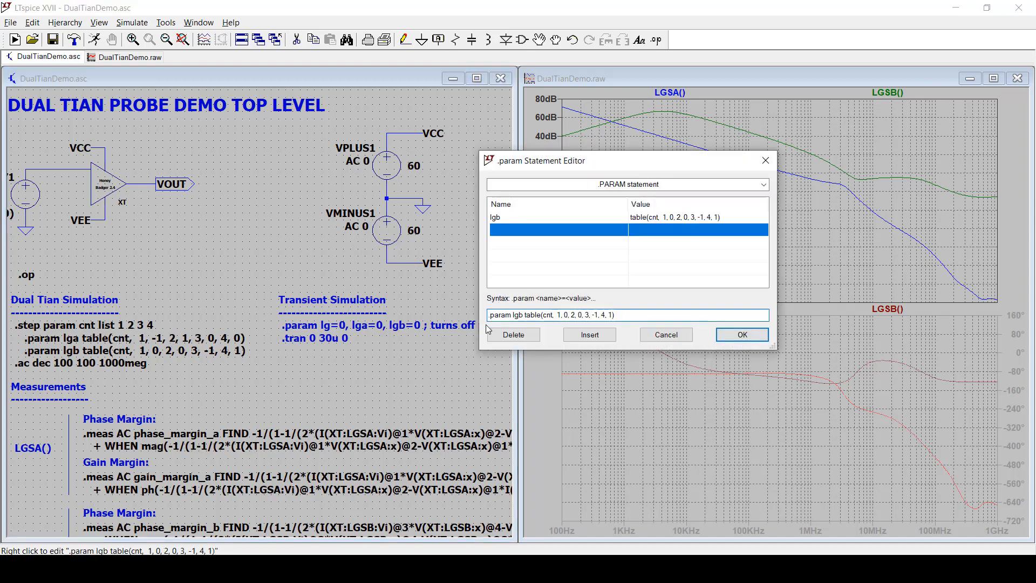
pyautogui.click(666, 334)
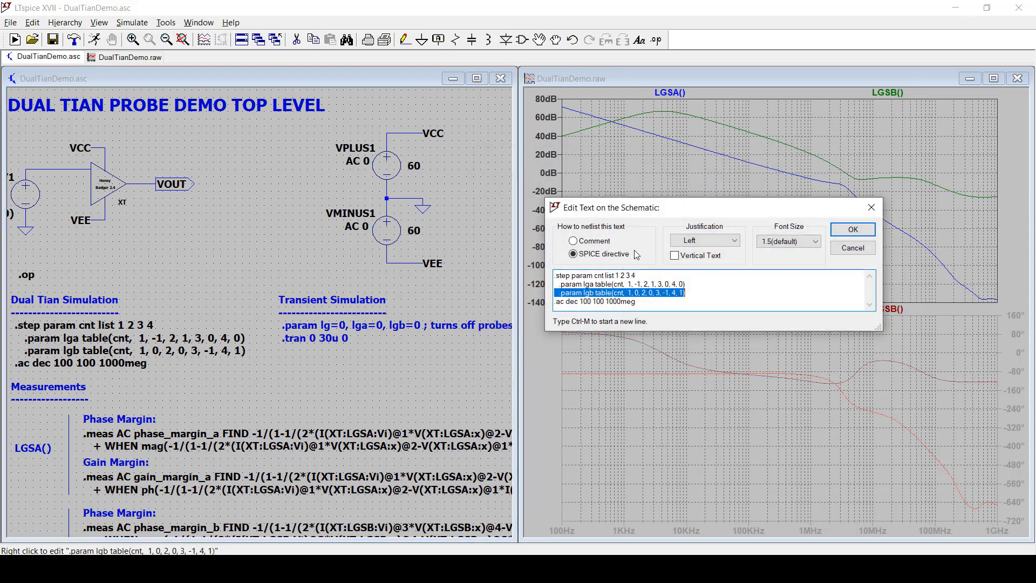
pyautogui.click(594, 241)
pyautogui.click(837, 229)
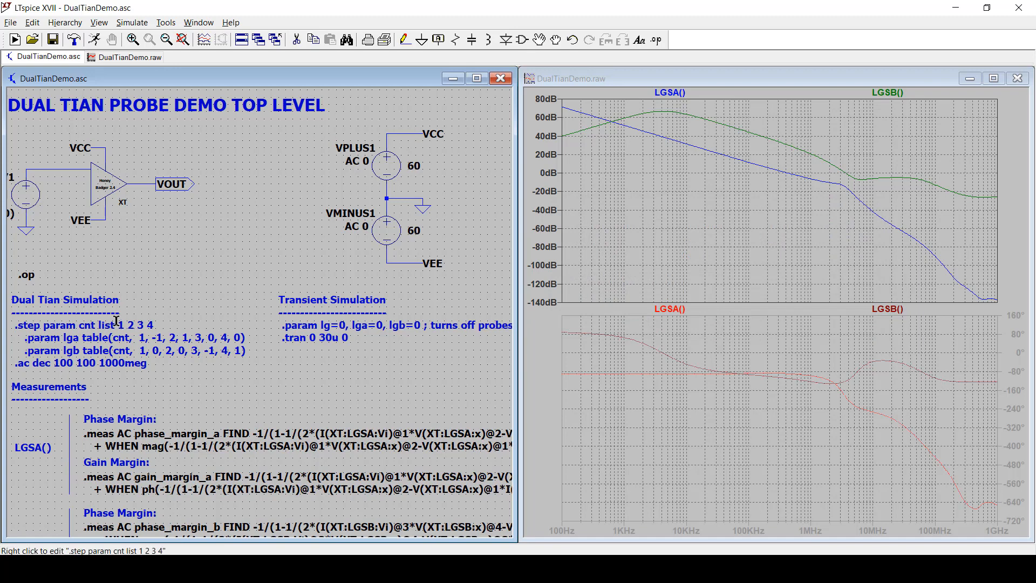
# Step: Change the Transient Simulation text block with the probe-off parameters and .tran 0 30u 0 into a SPICE directive
pyautogui.rightClick(312, 326)
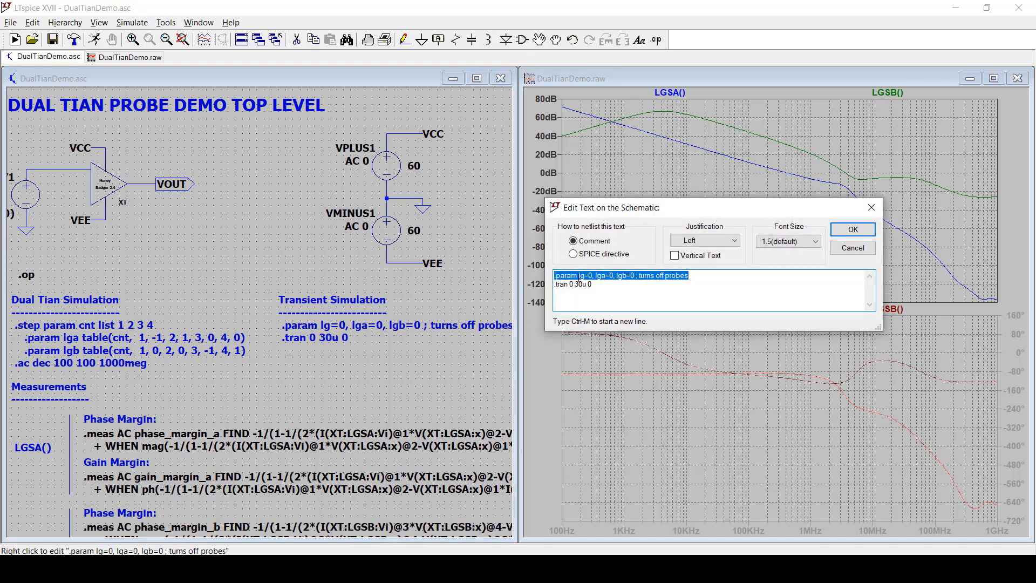
pyautogui.click(573, 255)
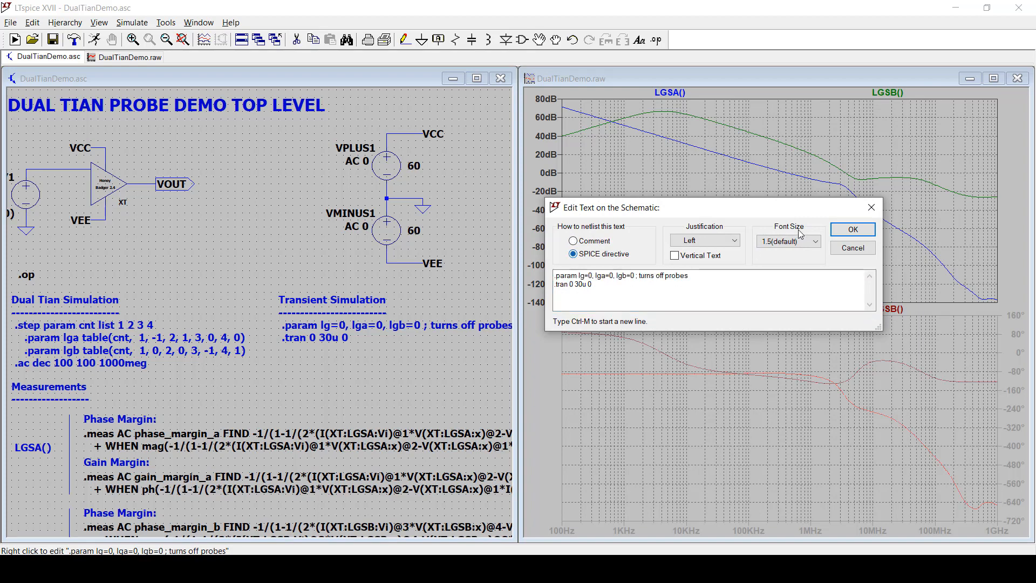
pyautogui.click(852, 229)
# Step: Run the transient simulation from the top-level schematic and plot the output voltage V(vout)
pyautogui.scroll(-3, 196, 263)
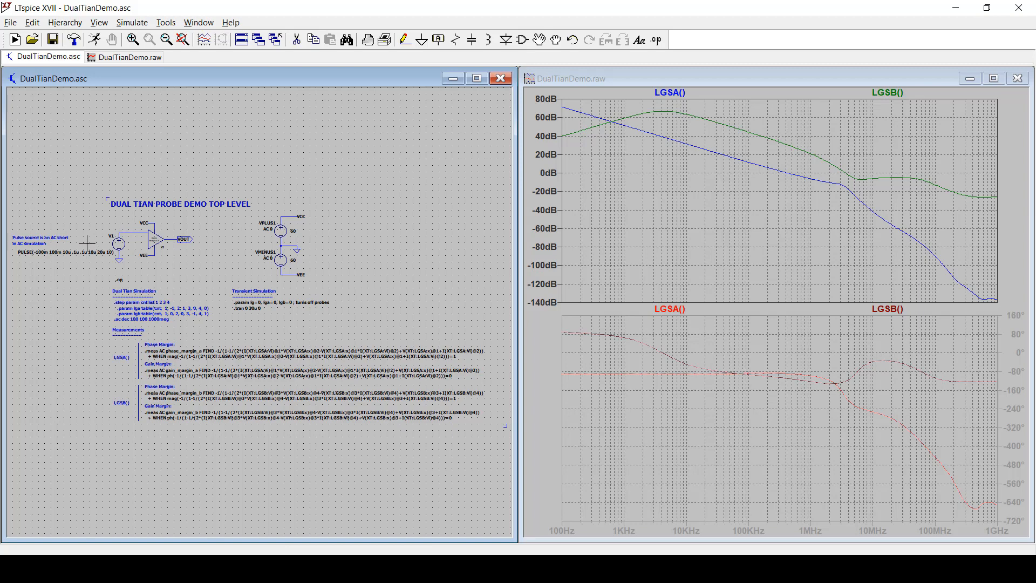
pyautogui.rightClick(396, 246)
pyautogui.click(419, 253)
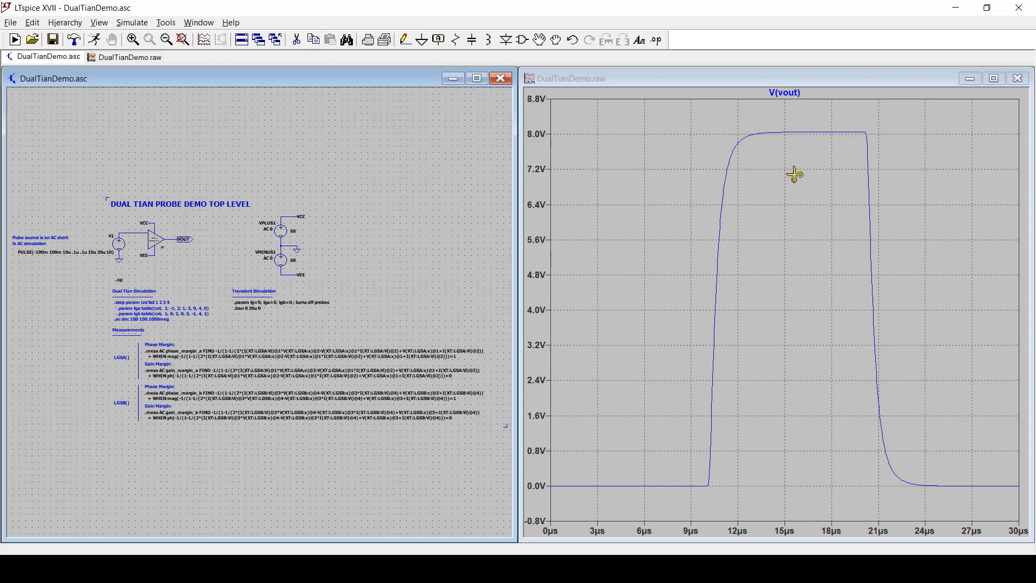
pyautogui.click(789, 92)
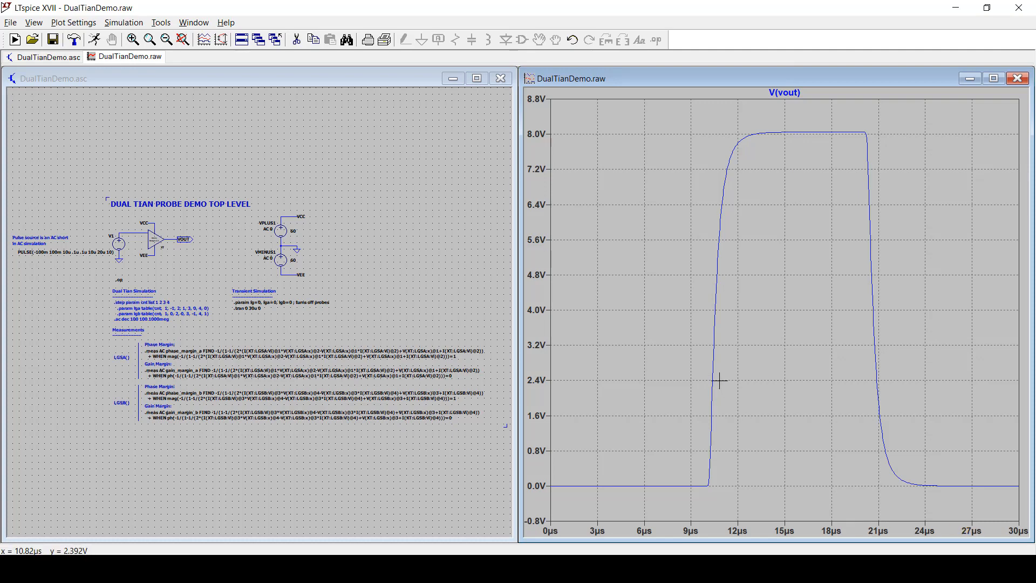
# Step: Add a second plot pane and plot the node voltage at the LGSB probe input inside the XT amplifier subcircuit
pyautogui.press('a')
pyautogui.rightClick(157, 240)
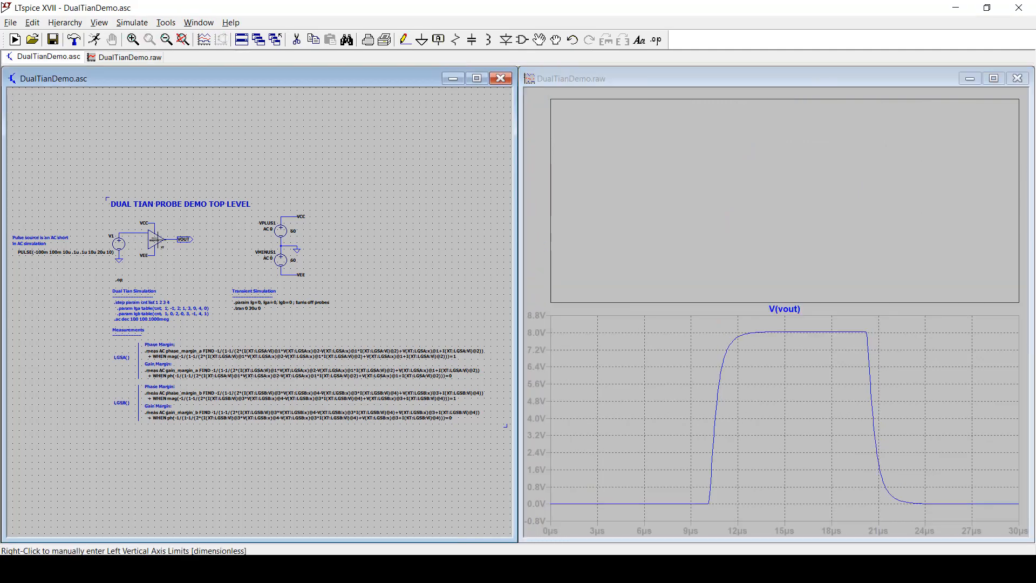
pyautogui.scroll(3, 277, 224)
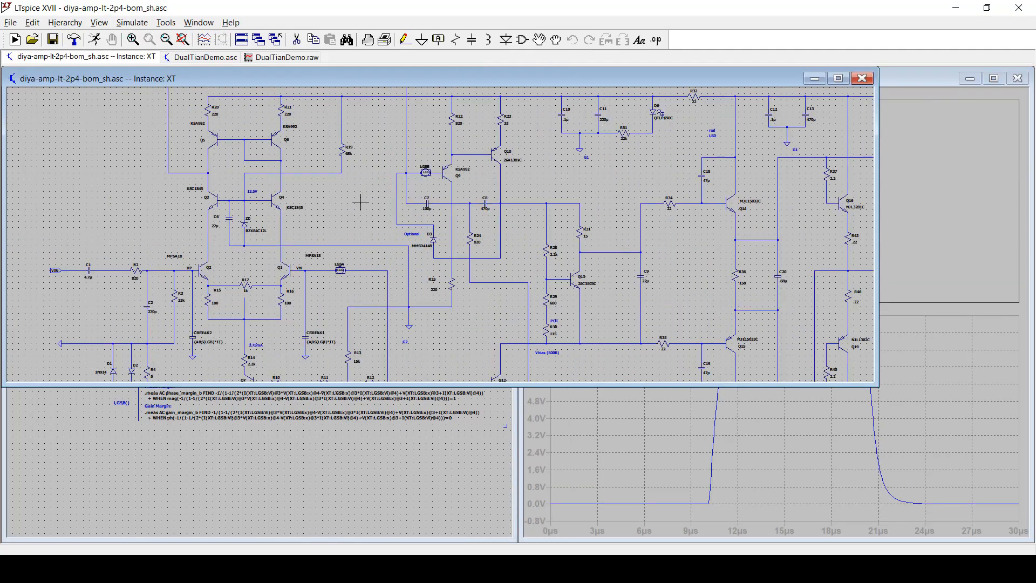
pyautogui.scroll(3, 291, 223)
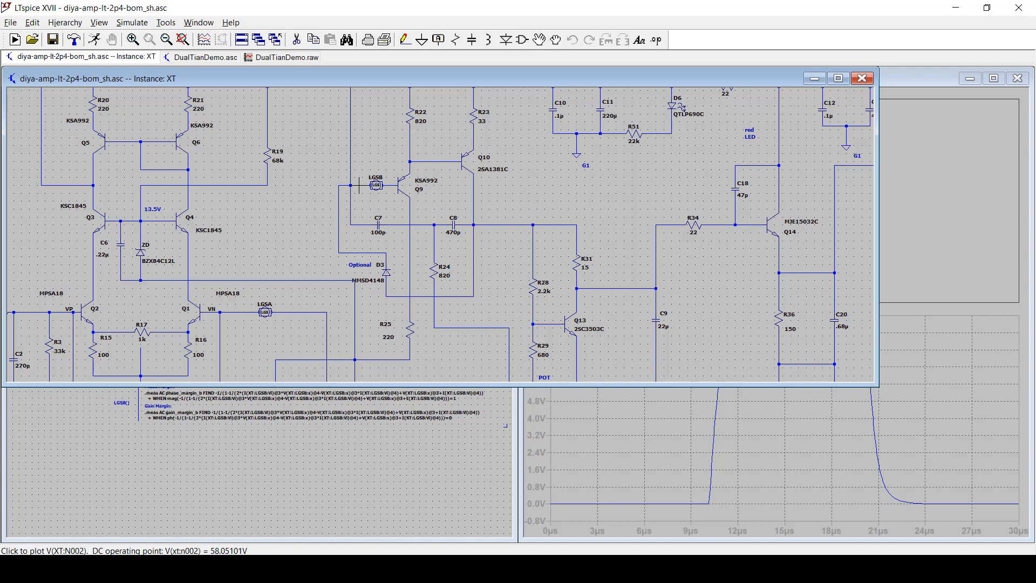
pyautogui.click(358, 185)
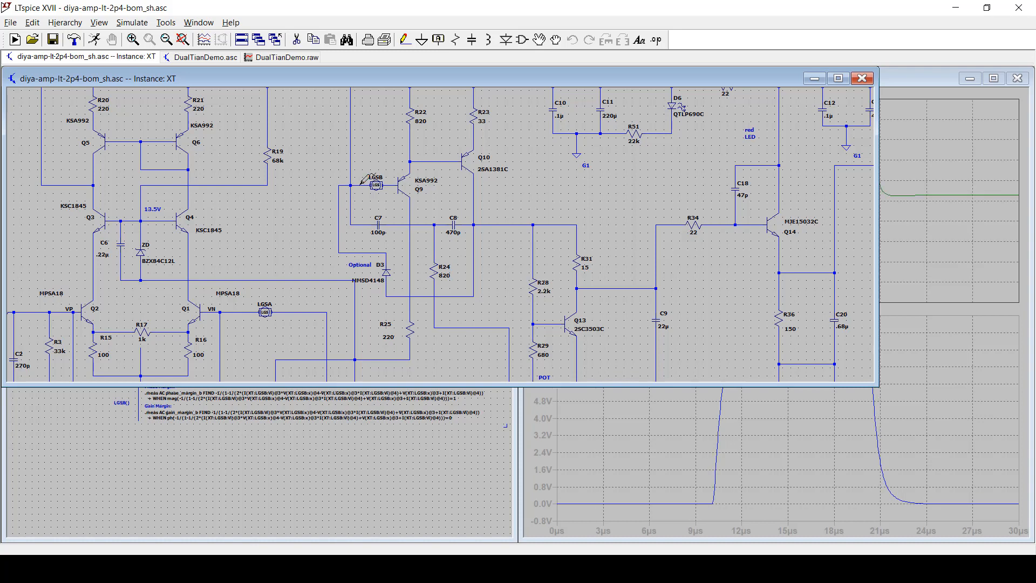
# Step: Minimize the amplifier subcircuit and top-level schematic windows, leaving the waveform plot open
pyautogui.click(815, 80)
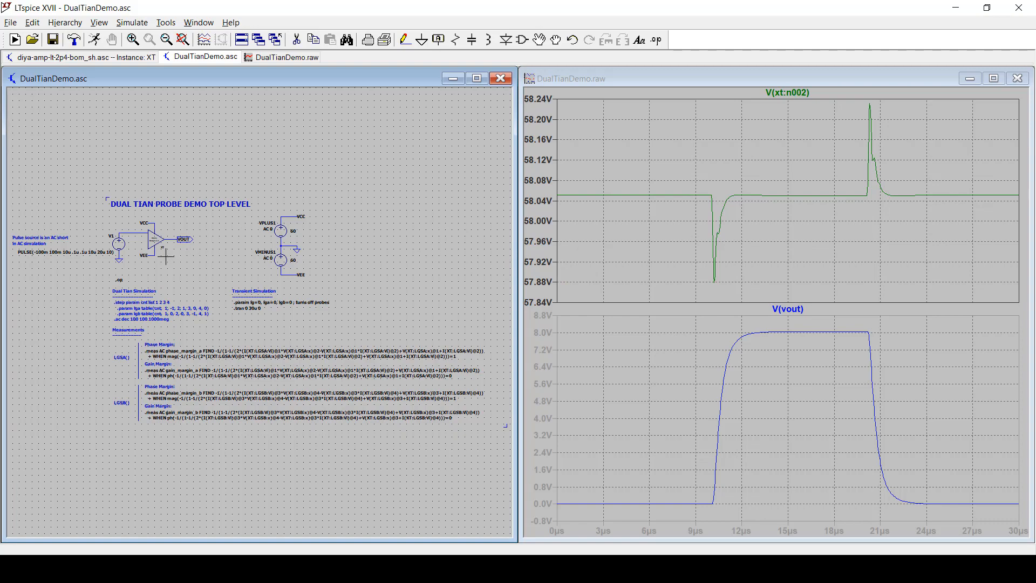
pyautogui.scroll(3, 165, 257)
pyautogui.moveTo(165, 256); pyautogui.dragTo(279, 269)
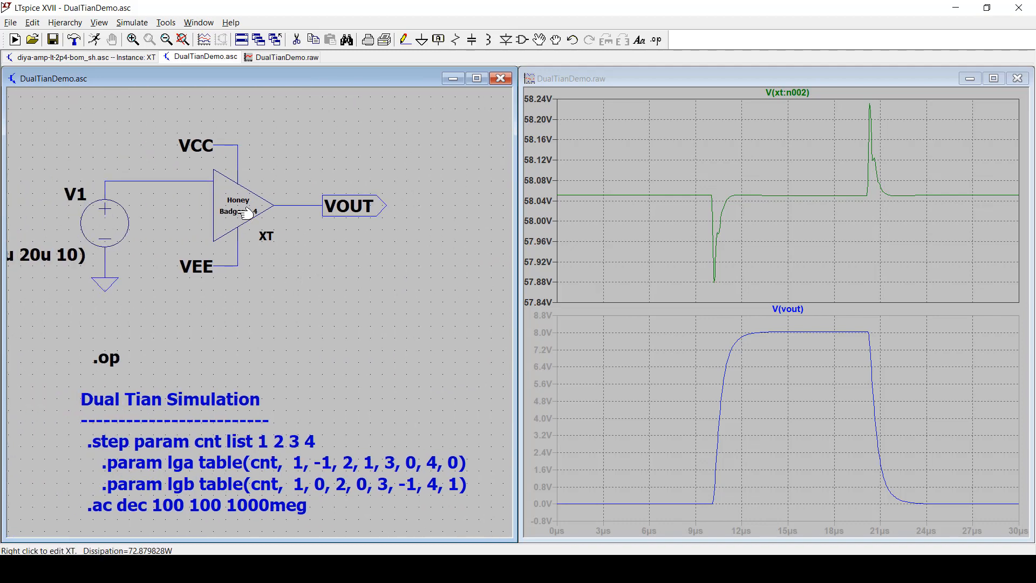
pyautogui.click(247, 212)
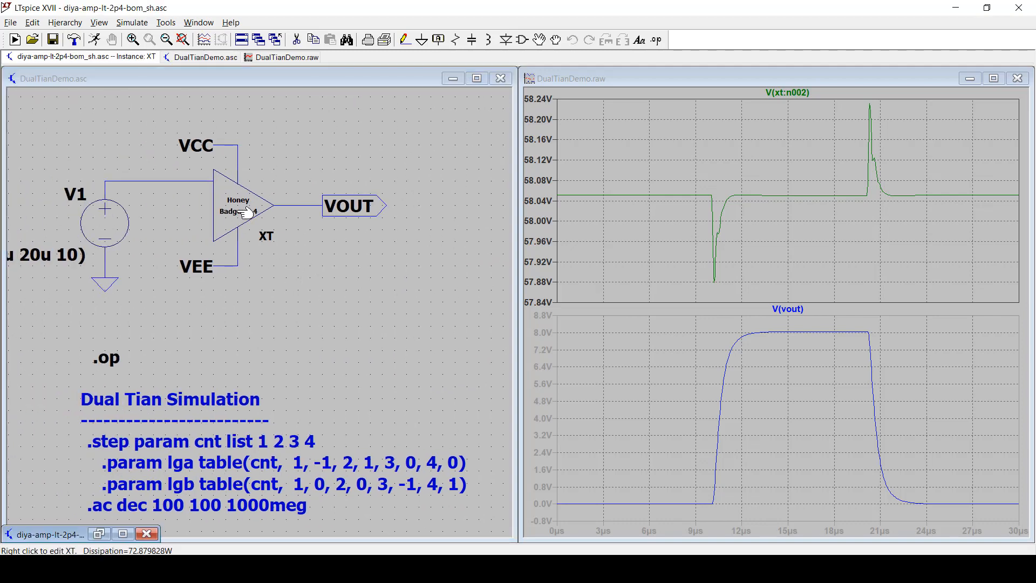
pyautogui.click(450, 78)
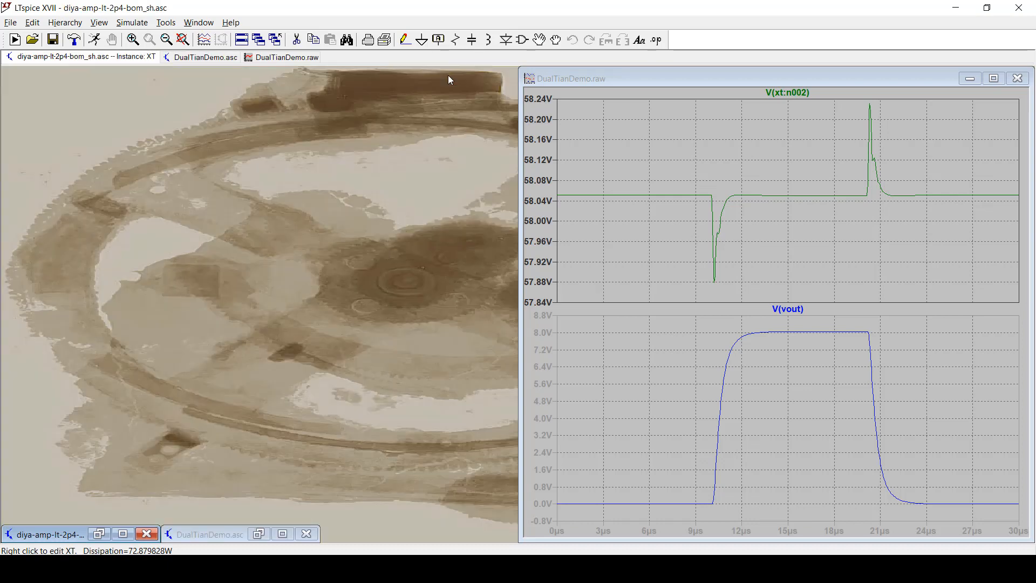
# Step: Restore the amplifier subcircuit window, resize it to fit beside the waveform plot, and fit the whole schematic in view
pyautogui.click(46, 530)
pyautogui.doubleClick(53, 534)
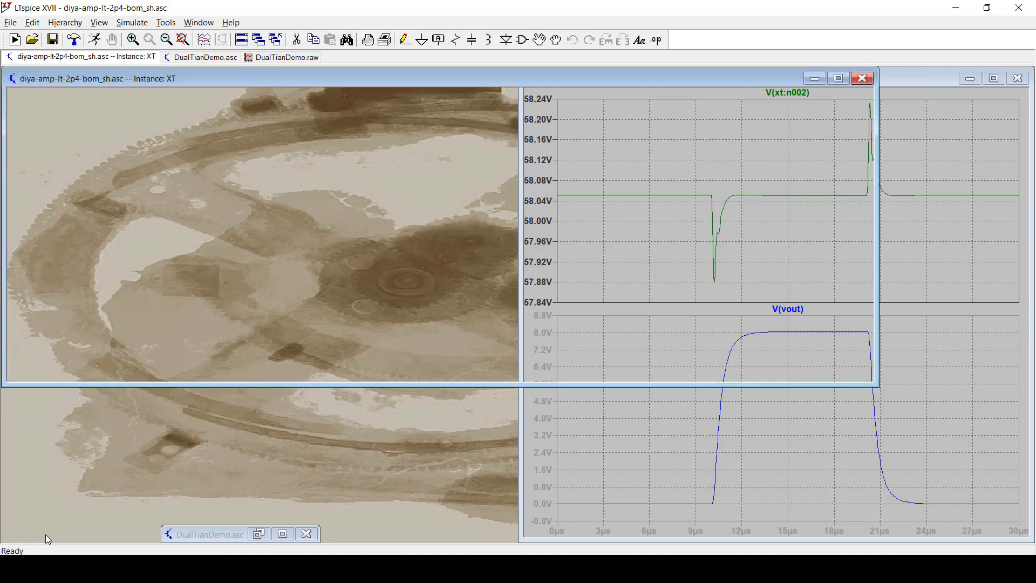
pyautogui.moveTo(876, 385); pyautogui.dragTo(516, 539)
pyautogui.press('space')
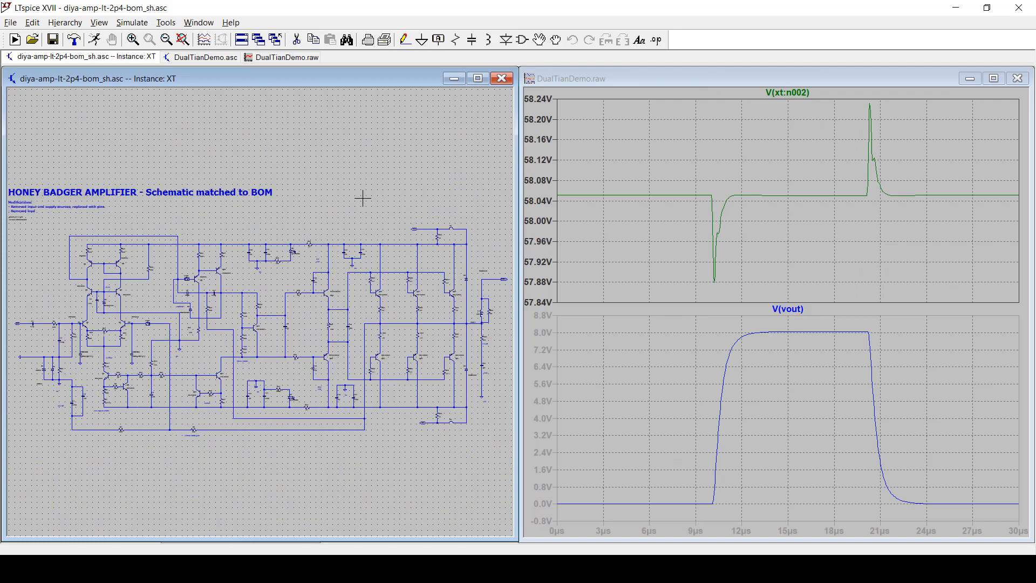
# Step: Maximize the top-level schematic in place of the amplifier subcircuit and change the Transient Simulation directive block to a comment
pyautogui.click(454, 79)
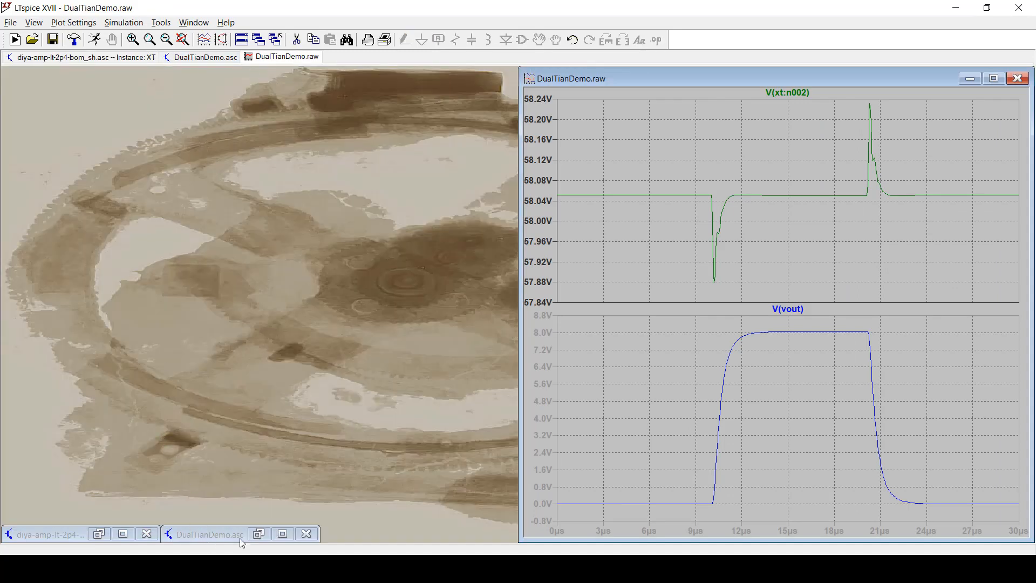
pyautogui.click(286, 532)
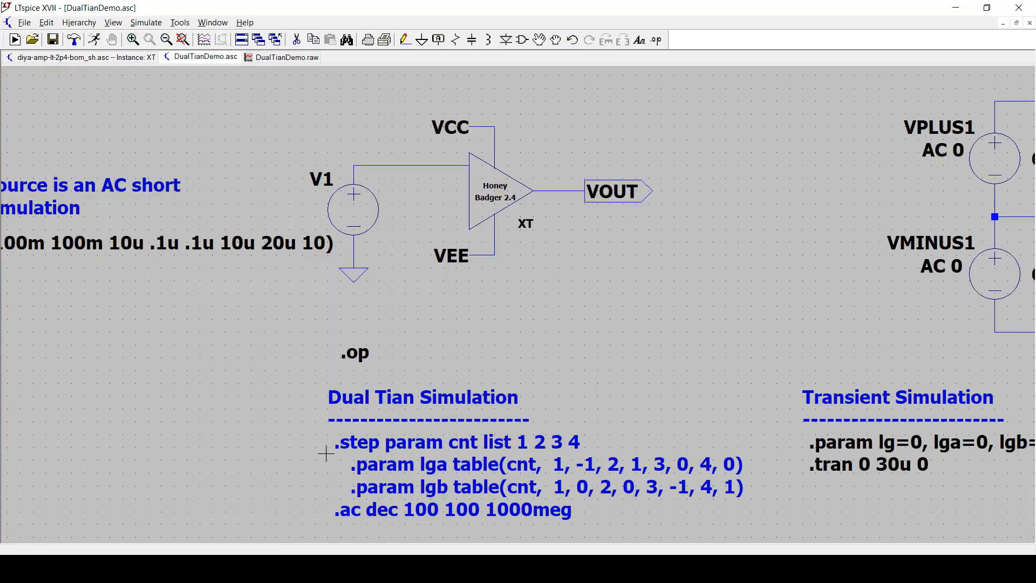
pyautogui.press('space')
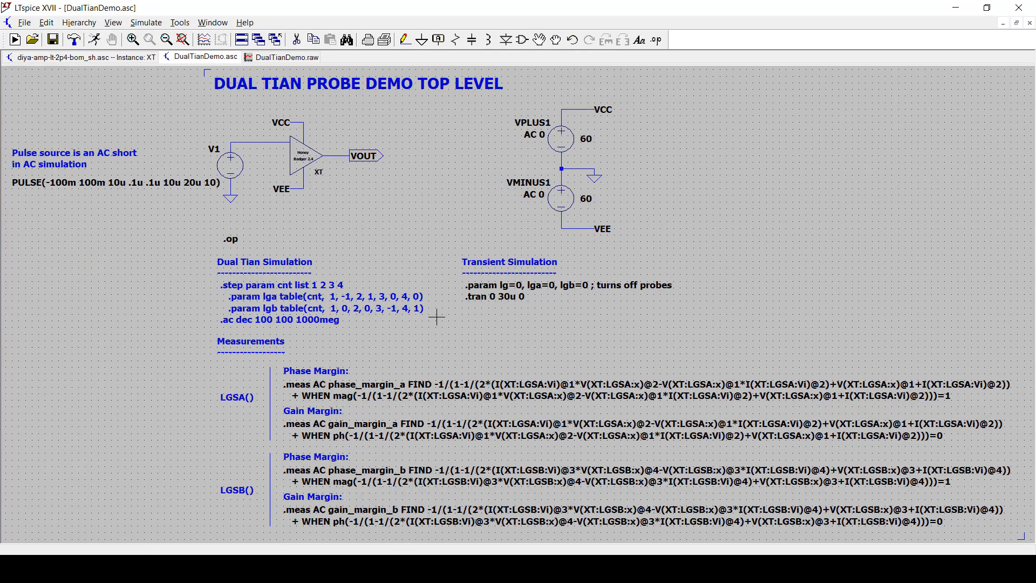
pyautogui.rightClick(485, 300)
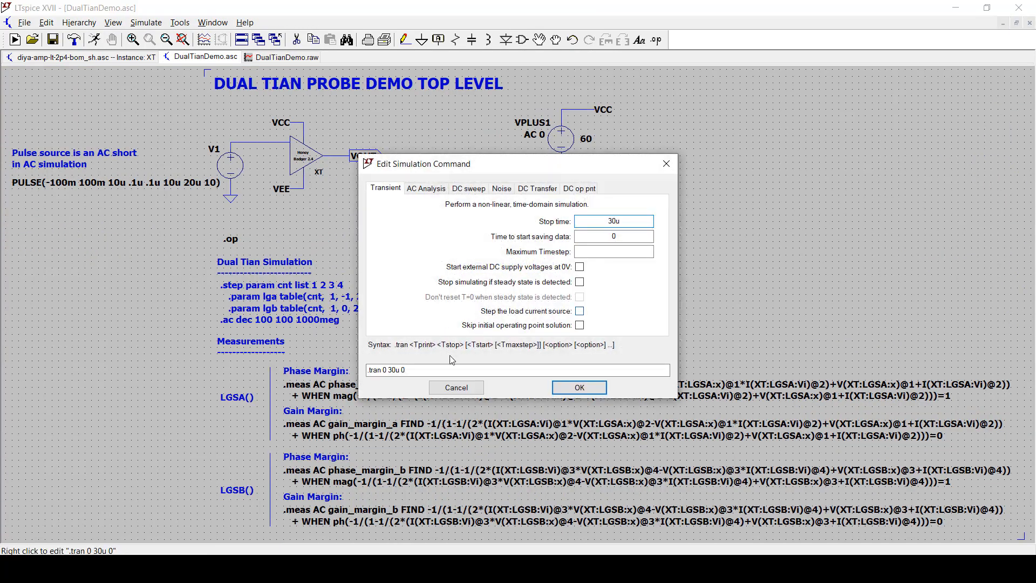
pyautogui.press('Escape')
pyautogui.click(593, 242)
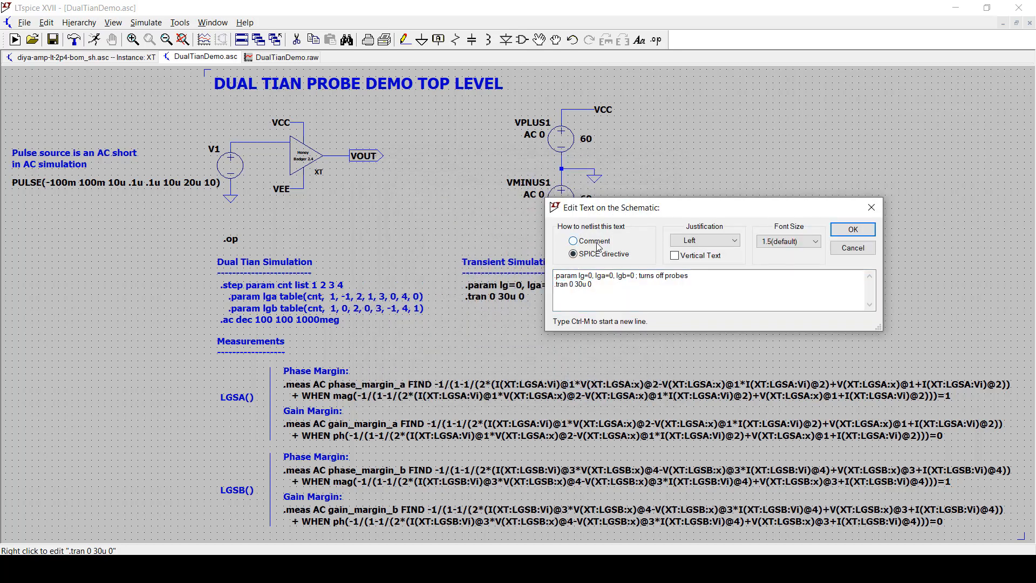
pyautogui.click(852, 229)
# Step: Change the Dual Tian Simulation text block with the .step, .param and .ac lines back into a SPICE directive
pyautogui.rightClick(286, 303)
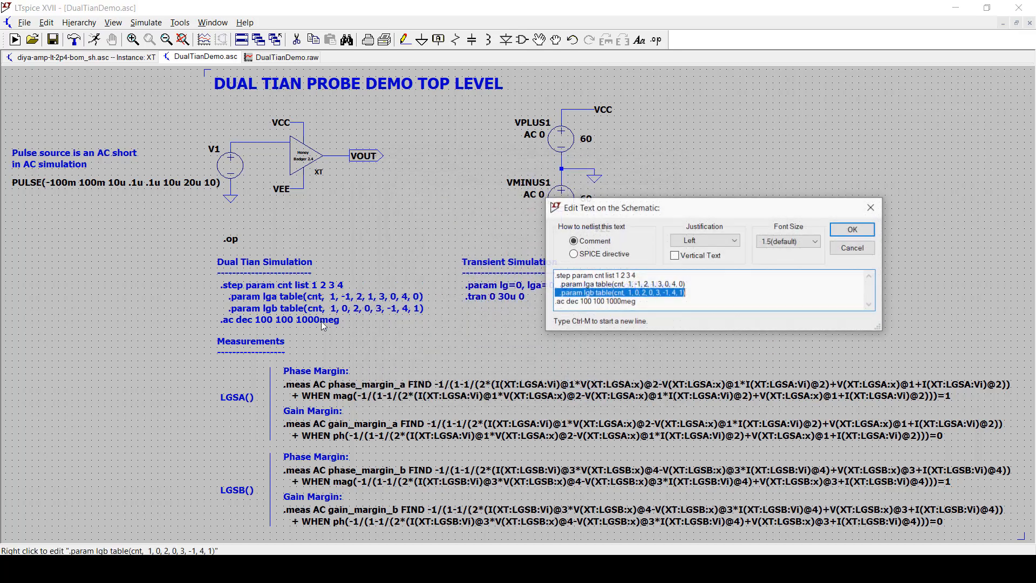
pyautogui.click(593, 255)
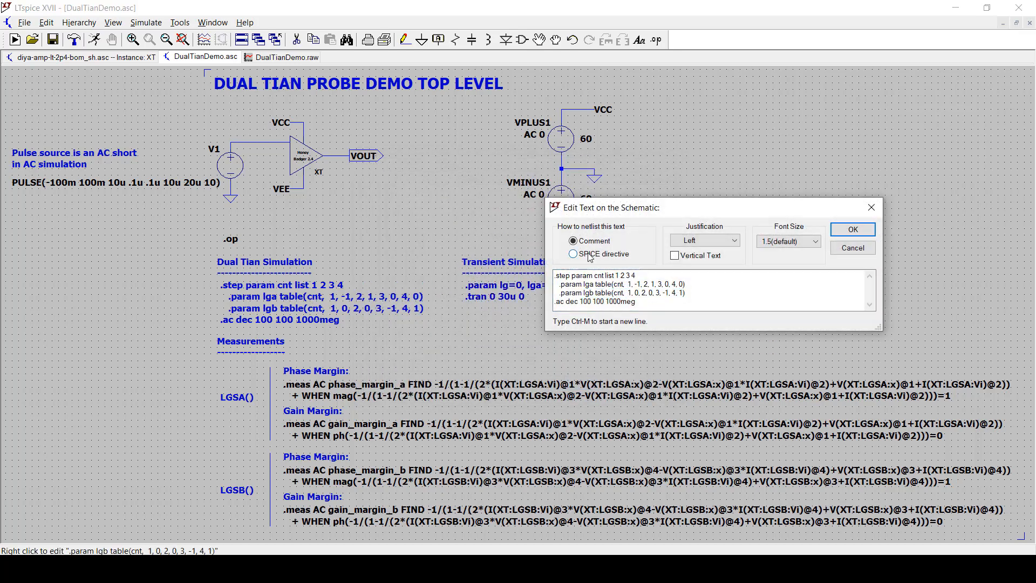
pyautogui.click(851, 230)
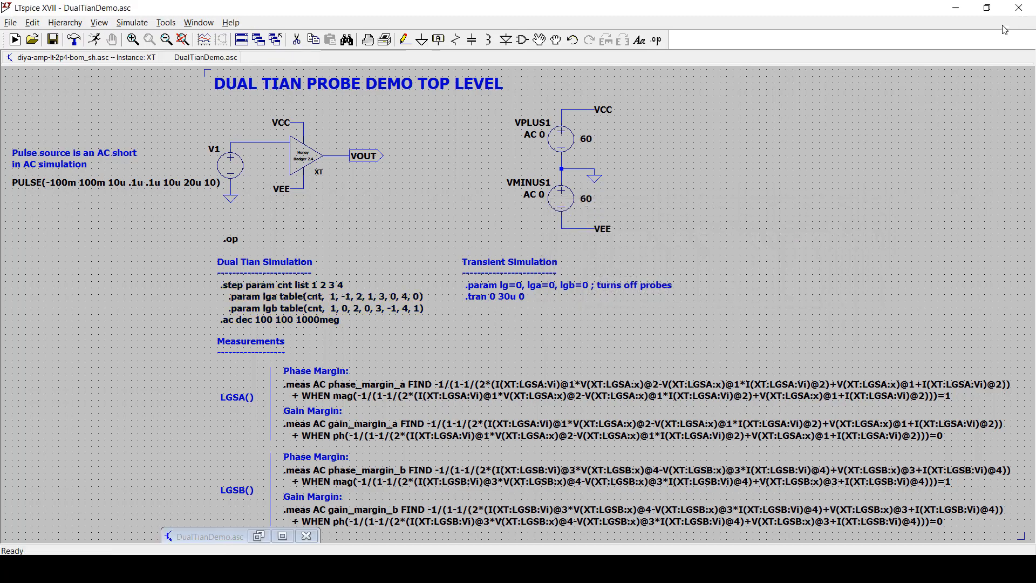
# Step: Leave the top-level schematic and bring the amplifier subcircuit schematic back beside the waveform plot
pyautogui.click(1002, 23)
pyautogui.click(123, 535)
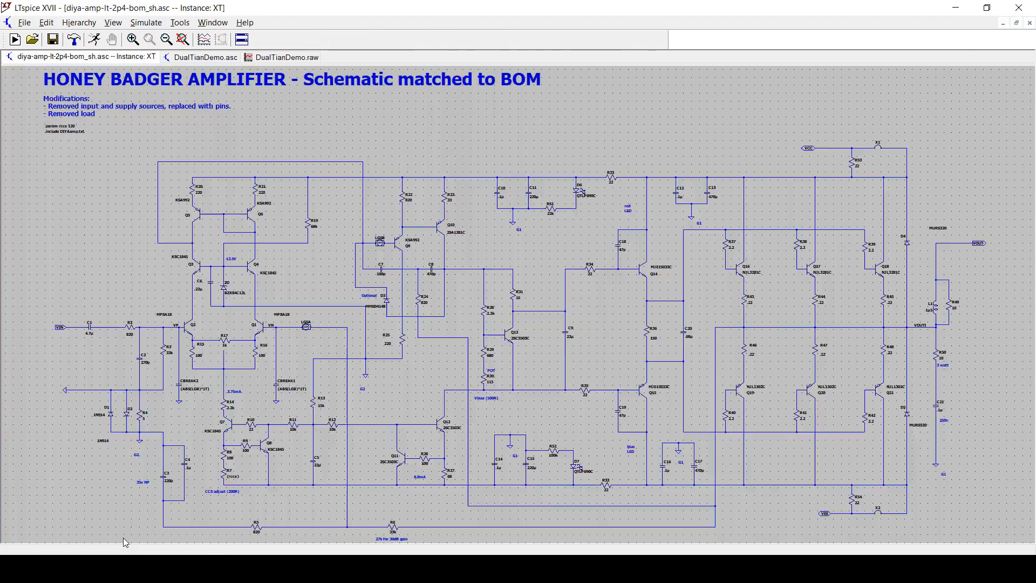
pyautogui.click(1017, 24)
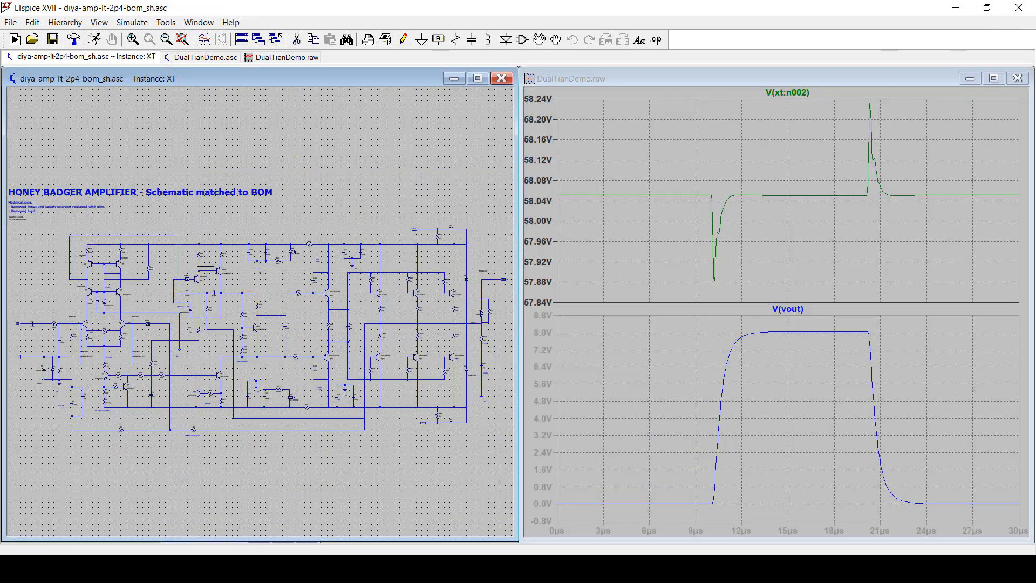
# Step: Add a capacitor in parallel with resistor R22 above Q9, wired between the supply rail and R22's lower node
pyautogui.scroll(8, 206, 266)
pyautogui.moveTo(221, 252); pyautogui.dragTo(244, 261)
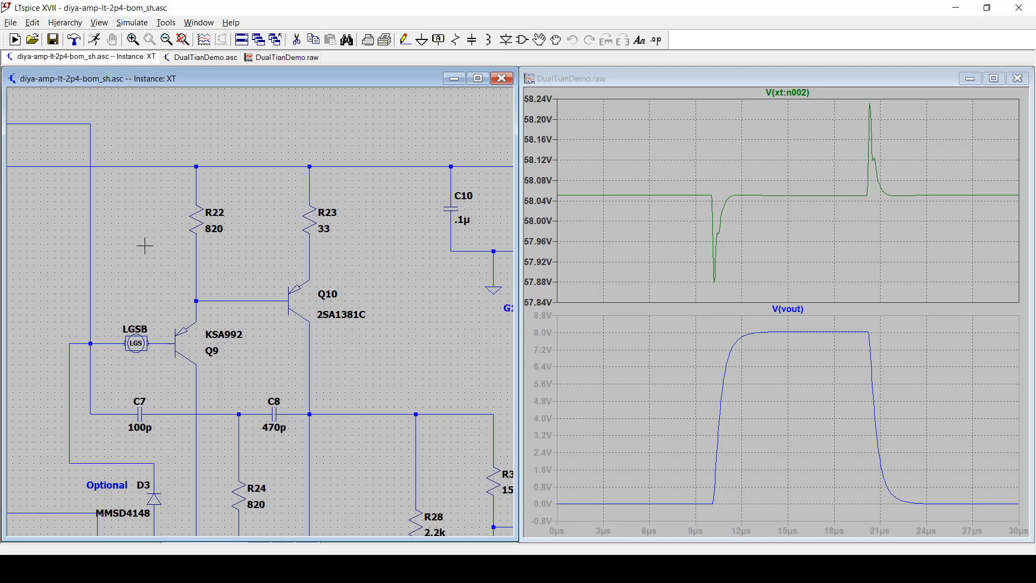
pyautogui.press('F2')
pyautogui.write('c')
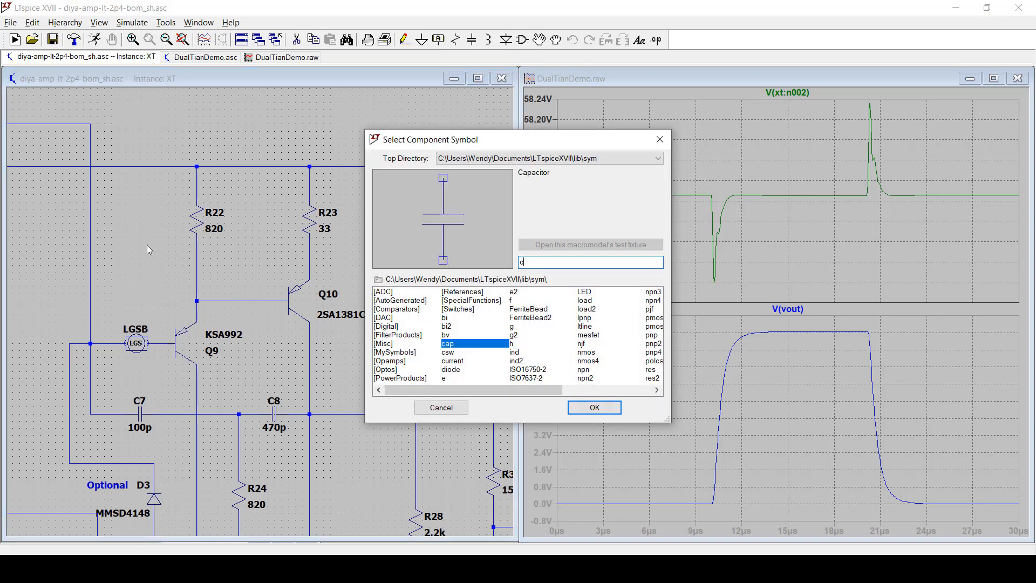
pyautogui.write('ap')
pyautogui.press('Return')
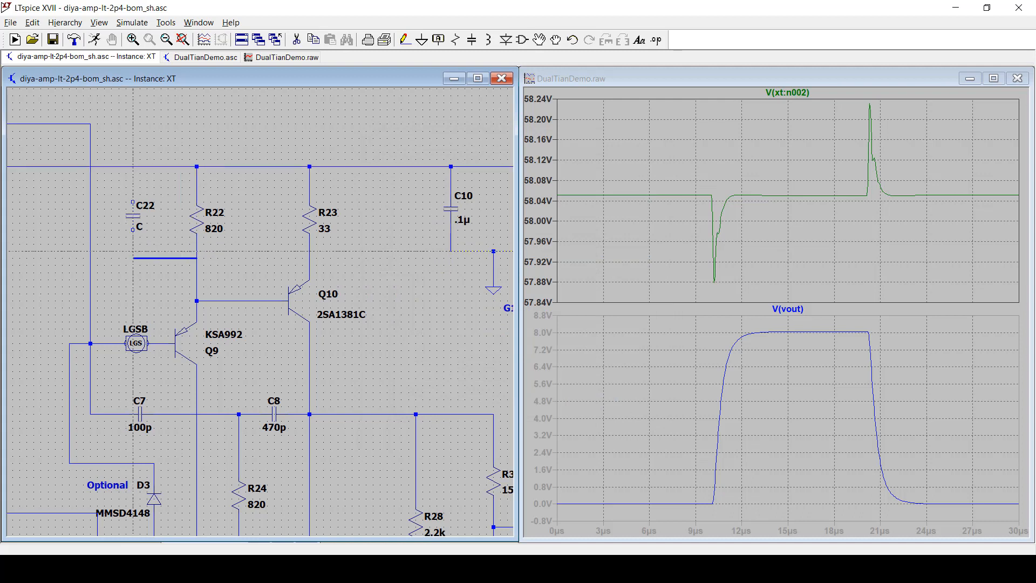
pyautogui.click(133, 230)
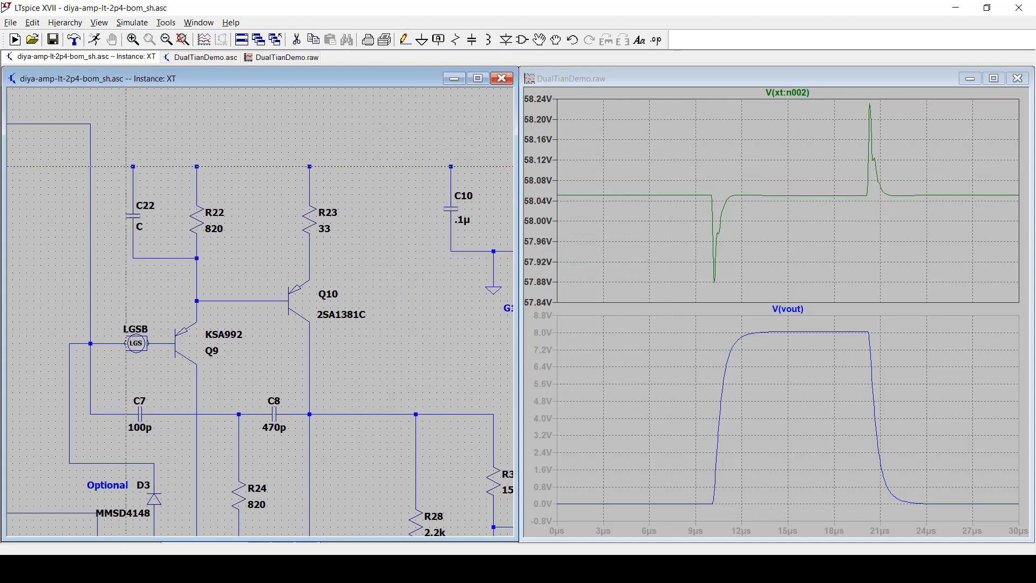
pyautogui.press('Escape')
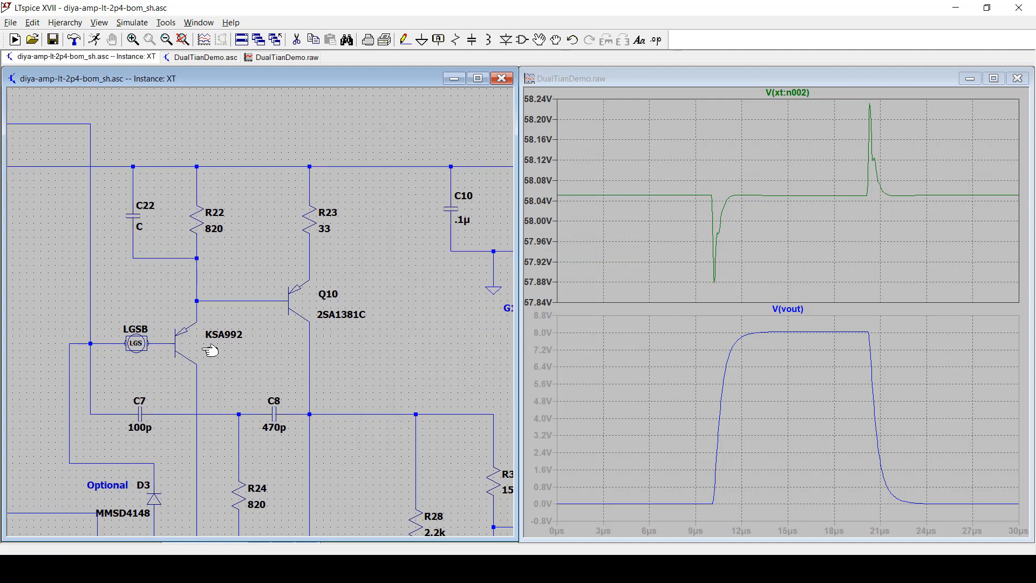
# Step: Set capacitor C22 to 0.5 nF and run the dual Tian AC simulation
pyautogui.rightClick(138, 216)
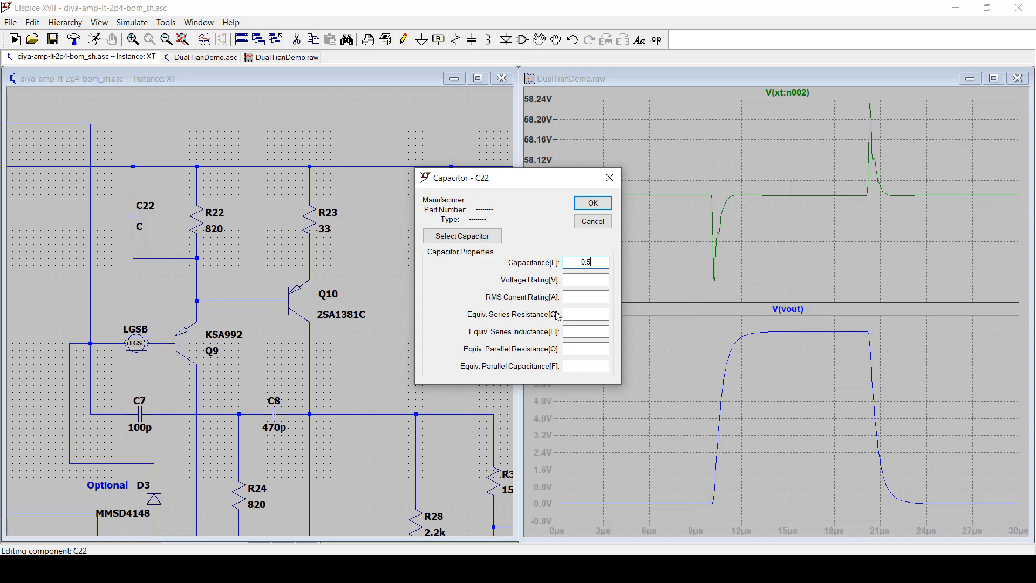
pyautogui.press('Return')
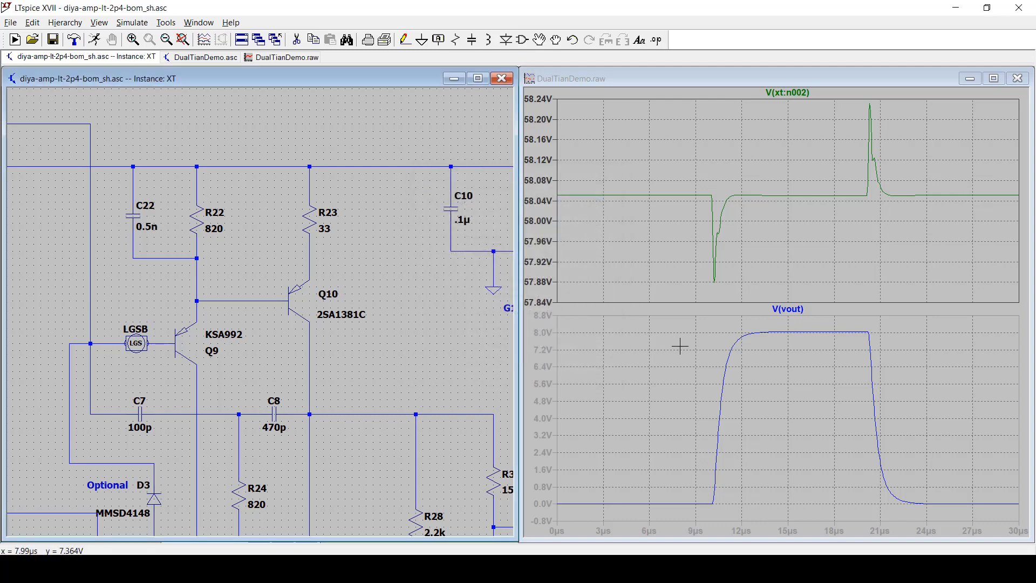
pyautogui.rightClick(396, 243)
pyautogui.click(423, 251)
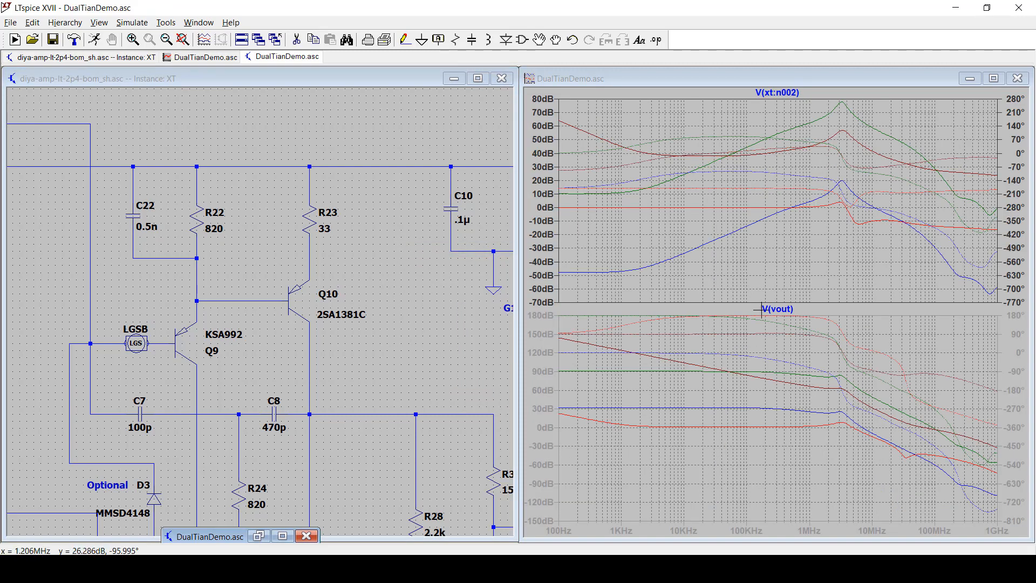
# Step: Load the plot settings file LGS_AB.plt into the waveform plot to show the LGSA() and LGSB() loop gains
pyautogui.click(568, 79)
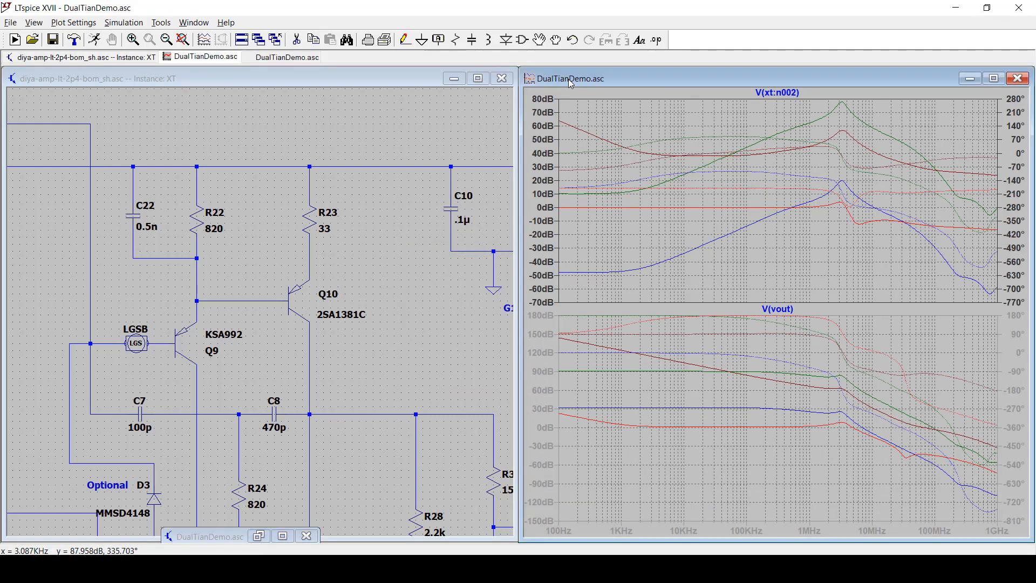
pyautogui.click(74, 22)
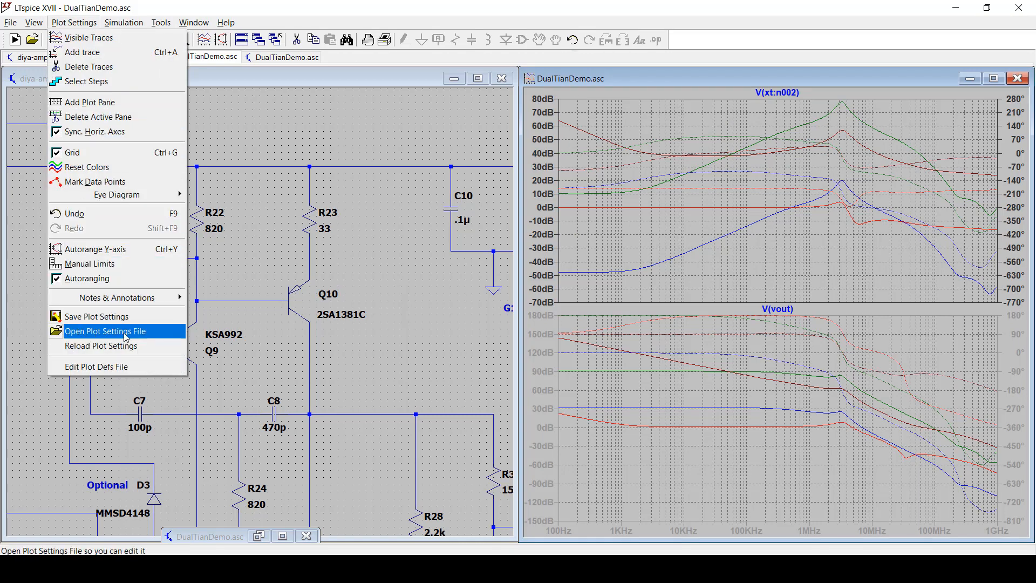
pyautogui.click(97, 331)
pyautogui.click(371, 193)
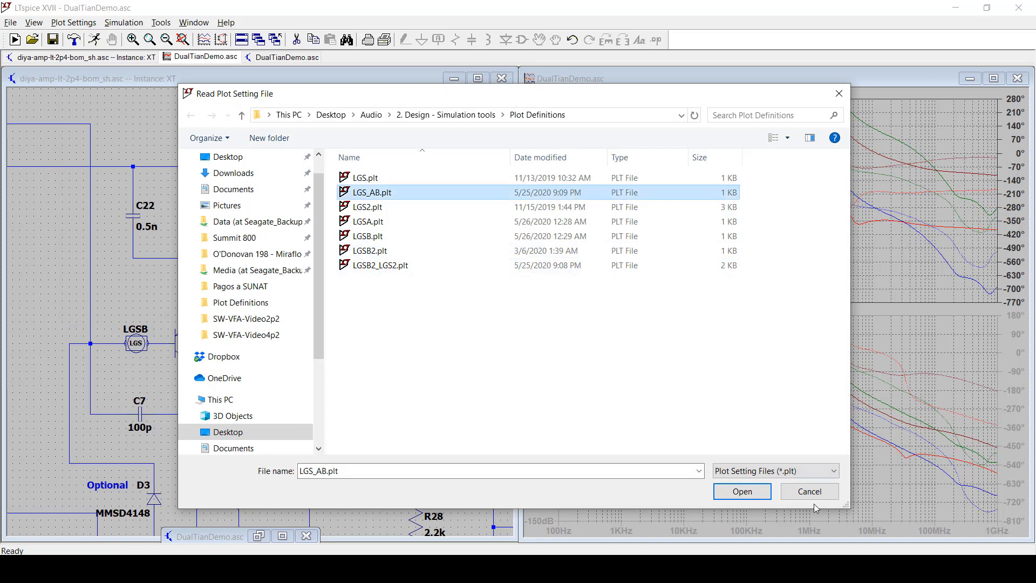
pyautogui.click(742, 492)
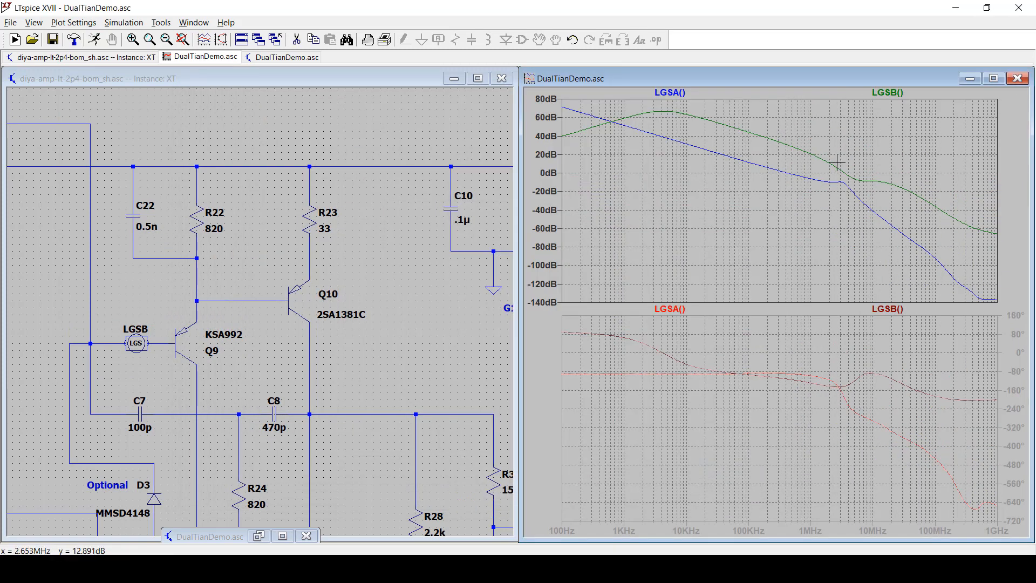
# Step: Read the phase and gain margin measurements of both loops in the SPICE error log, and close the log
pyautogui.click(429, 250)
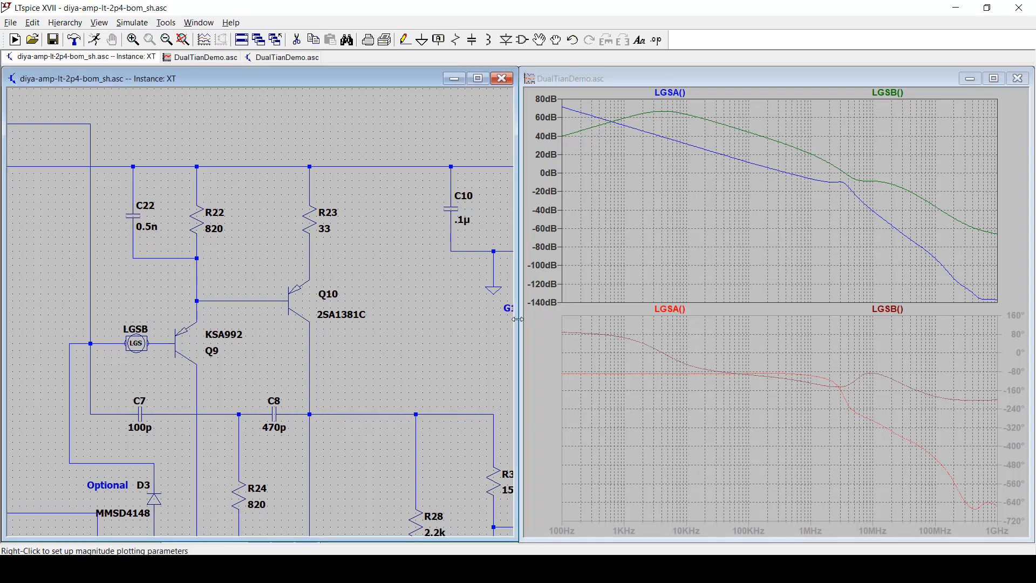
pyautogui.hotkey('ctrl', 'l')
pyautogui.moveTo(748, 140); pyautogui.dragTo(735, 413)
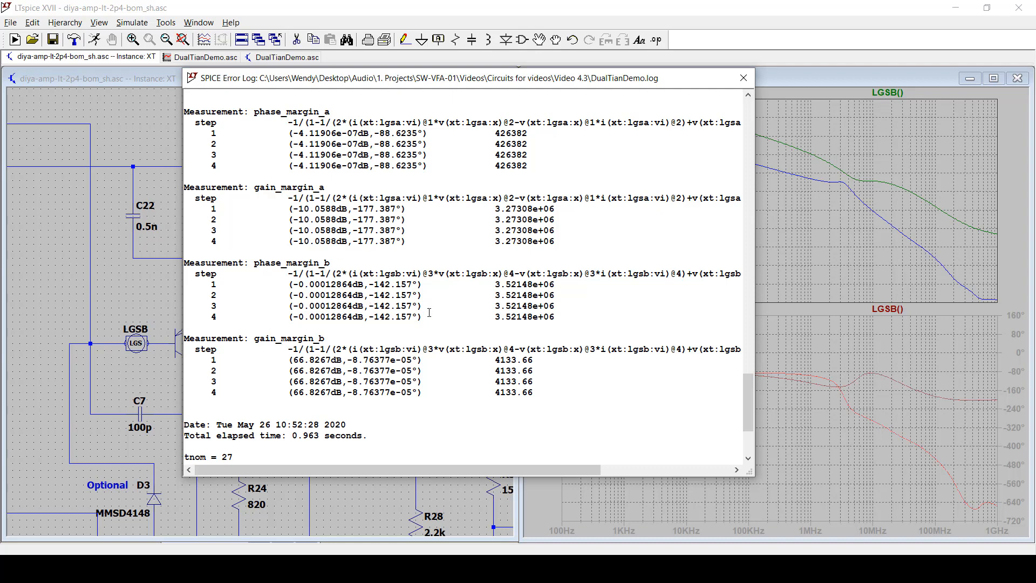
pyautogui.click(744, 78)
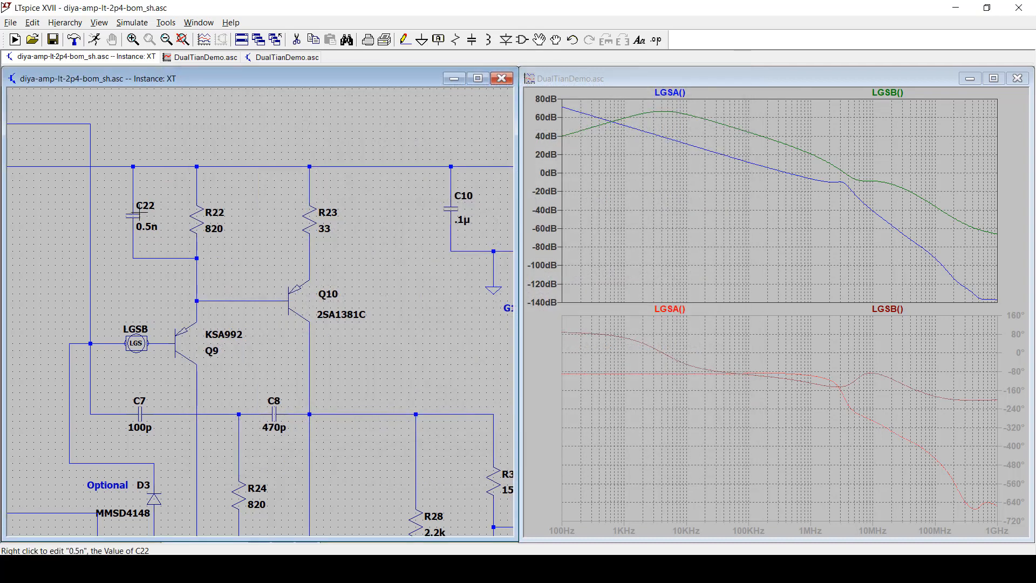
# Step: Rerun the AC simulation with C22 set to 0.8 nF and review the logged phase and gain margins
pyautogui.rightClick(140, 208)
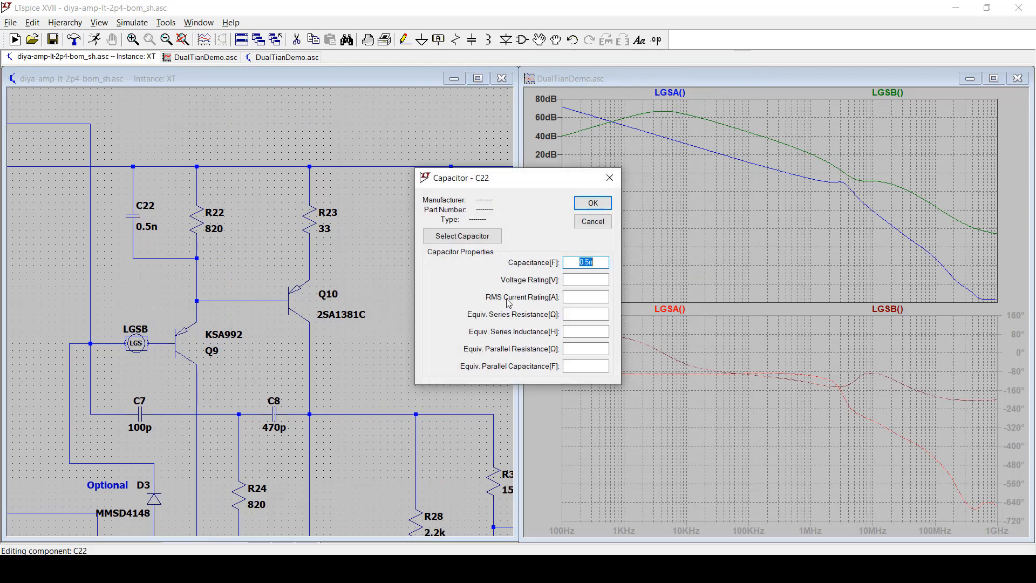
pyautogui.write('1')
pyautogui.write('n')
pyautogui.press('Return')
pyautogui.rightClick(296, 210)
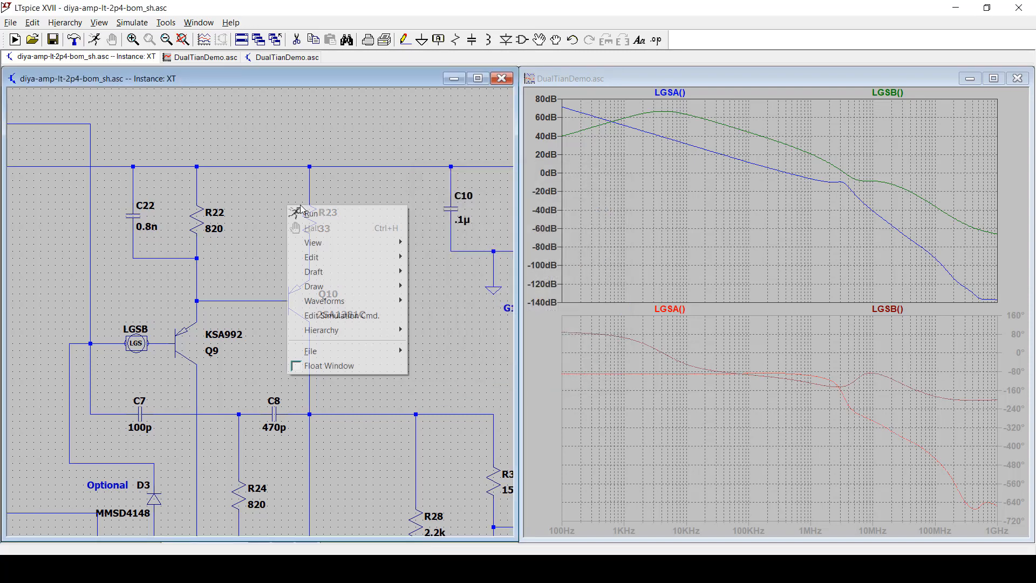
pyautogui.click(298, 213)
pyautogui.moveTo(746, 122); pyautogui.dragTo(724, 399)
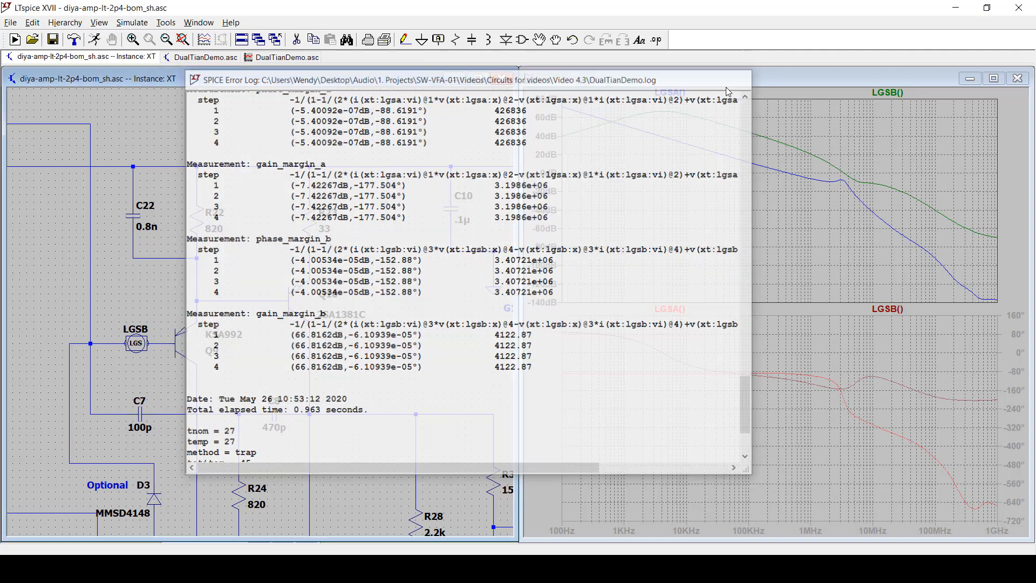
pyautogui.click(742, 80)
pyautogui.rightClick(238, 228)
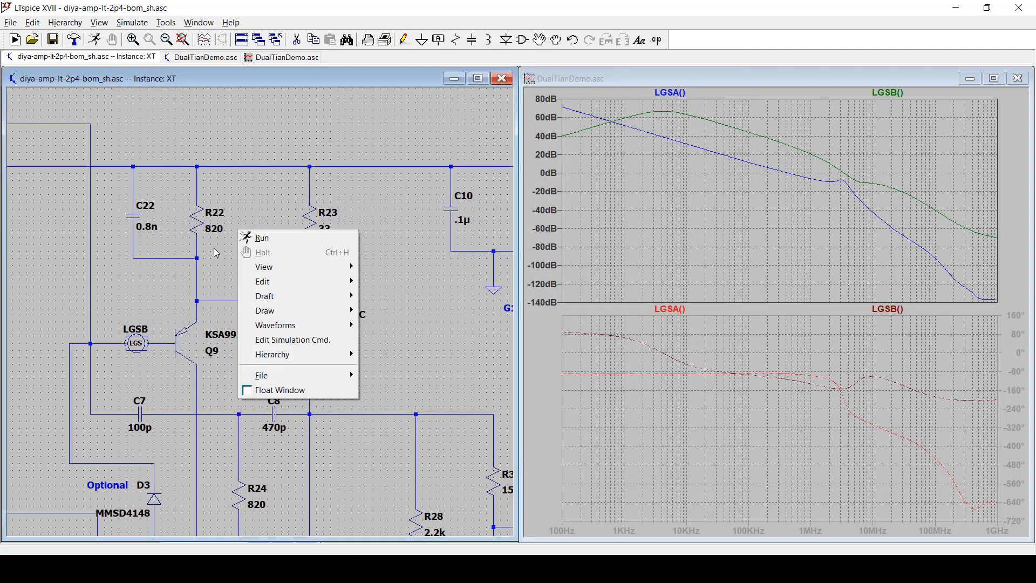
pyautogui.click(127, 201)
# Step: Rerun the AC simulation with C22 set to 1.5 nF and check both loops' margins in the log
pyautogui.rightClick(132, 214)
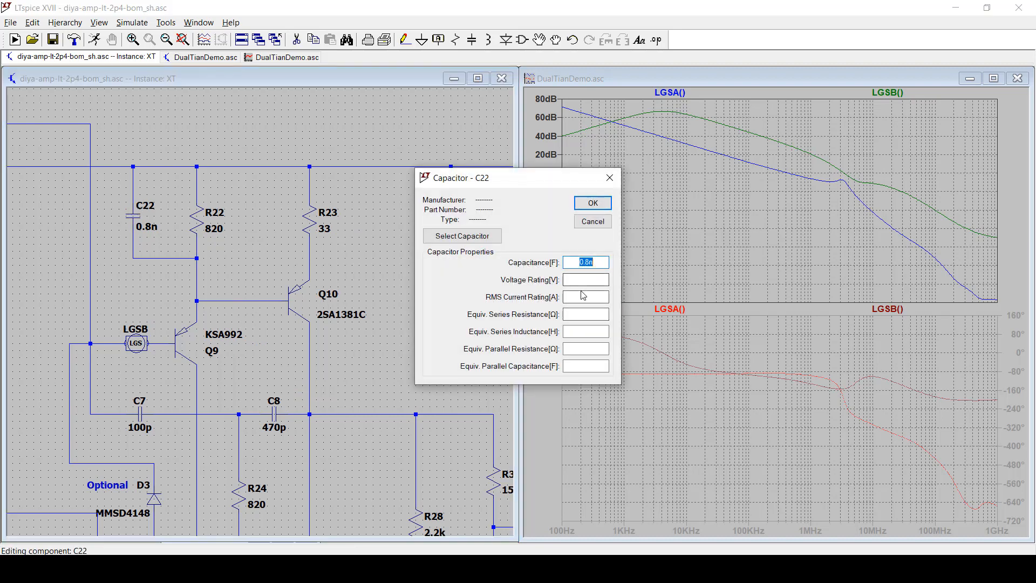
pyautogui.write('2n')
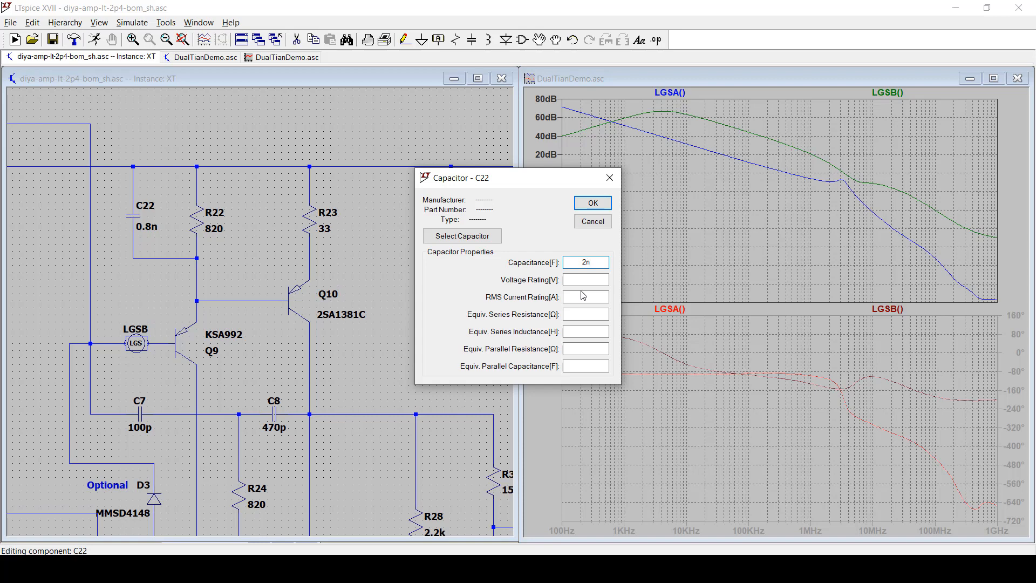
pyautogui.press('Return')
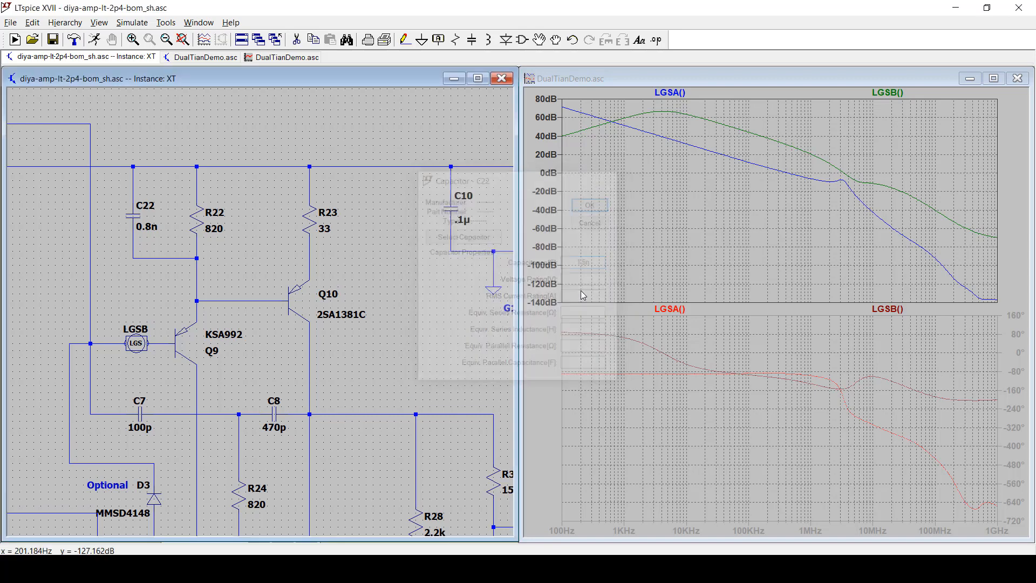
pyautogui.rightClick(268, 197)
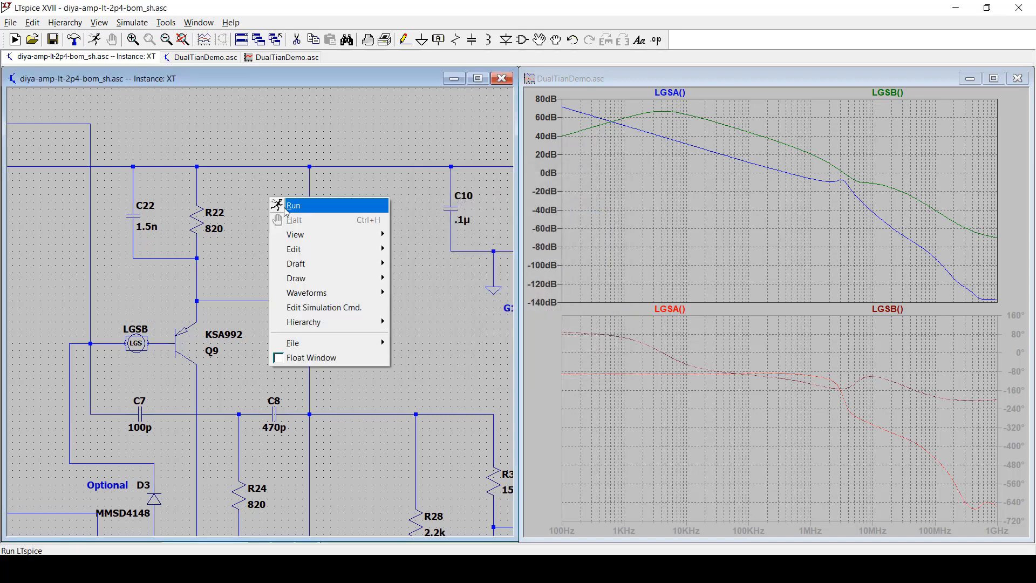
pyautogui.click(286, 204)
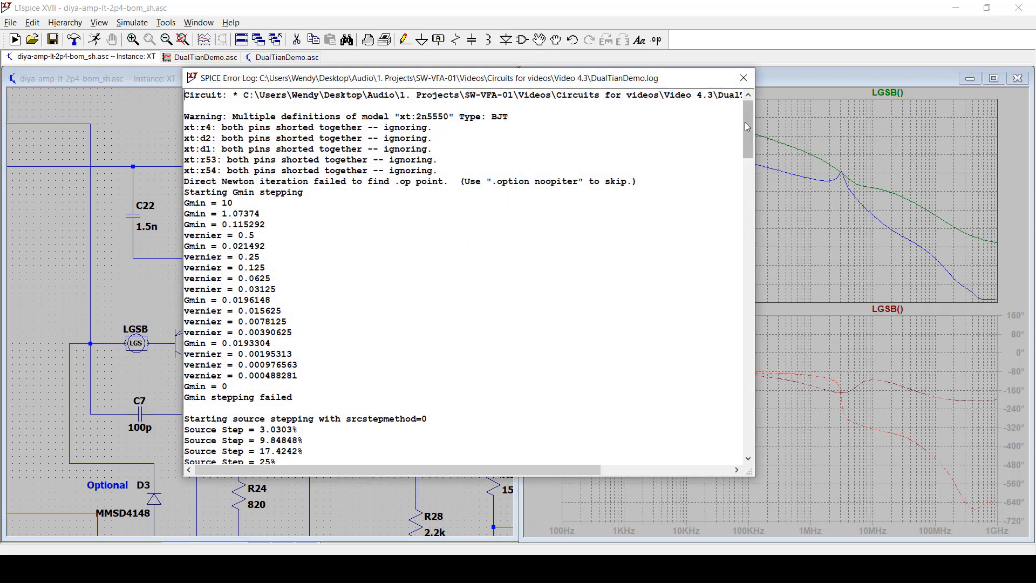
pyautogui.moveTo(747, 127); pyautogui.dragTo(741, 408)
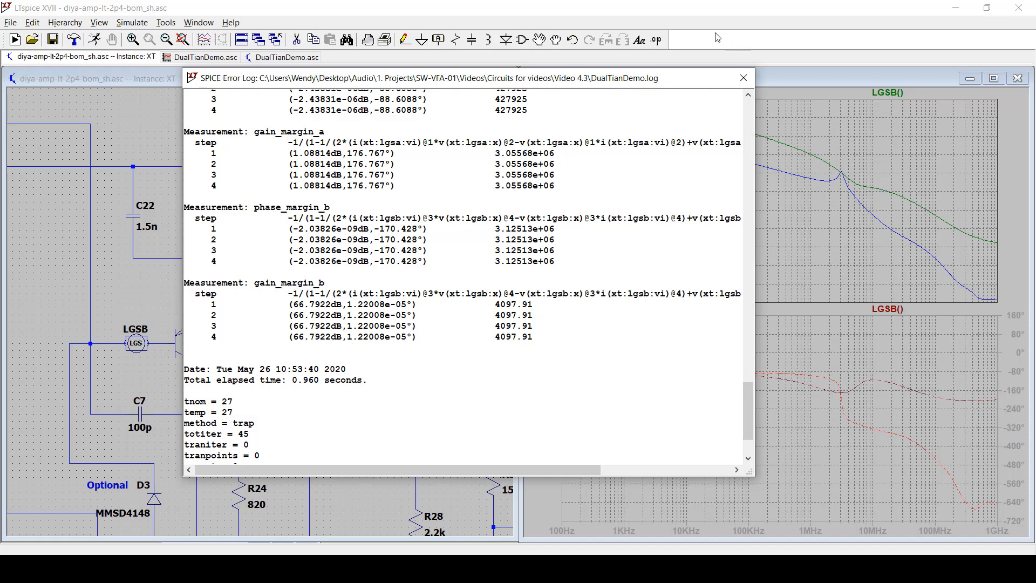
pyautogui.click(743, 78)
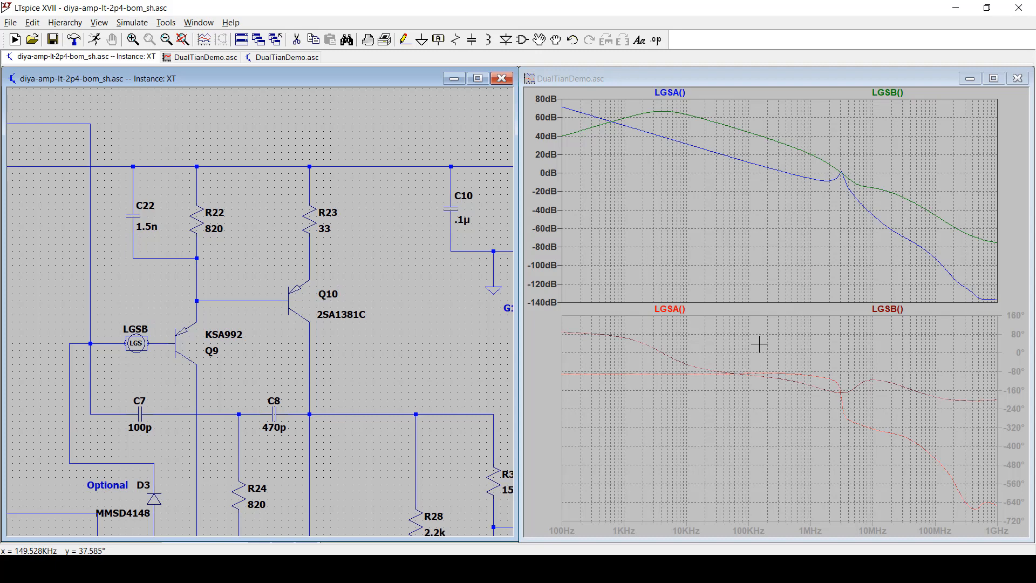
# Step: Set C22 to 2 nF and rerun the AC simulation of both loop gains
pyautogui.rightClick(133, 215)
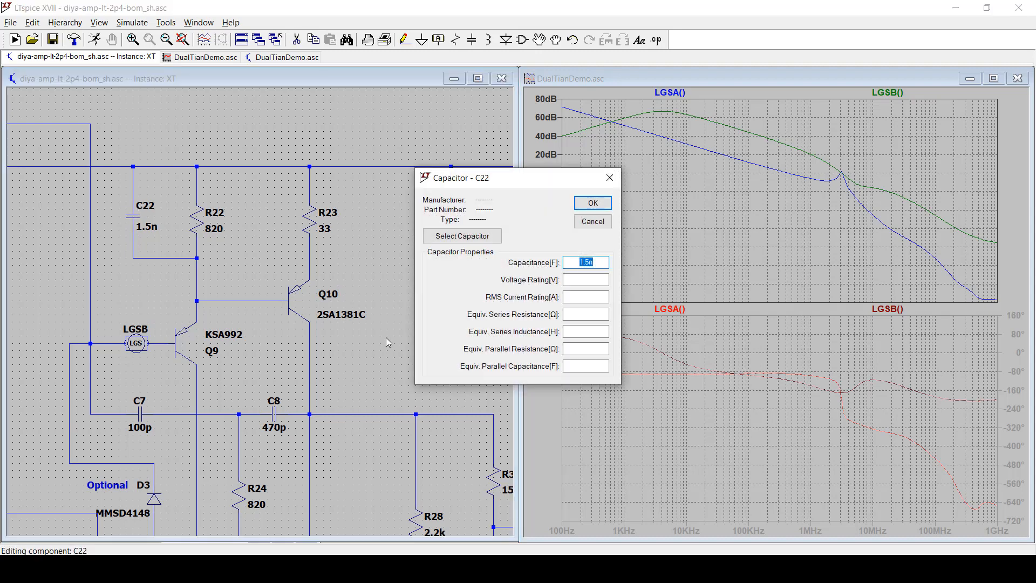
pyautogui.write('2n')
pyautogui.press('Return')
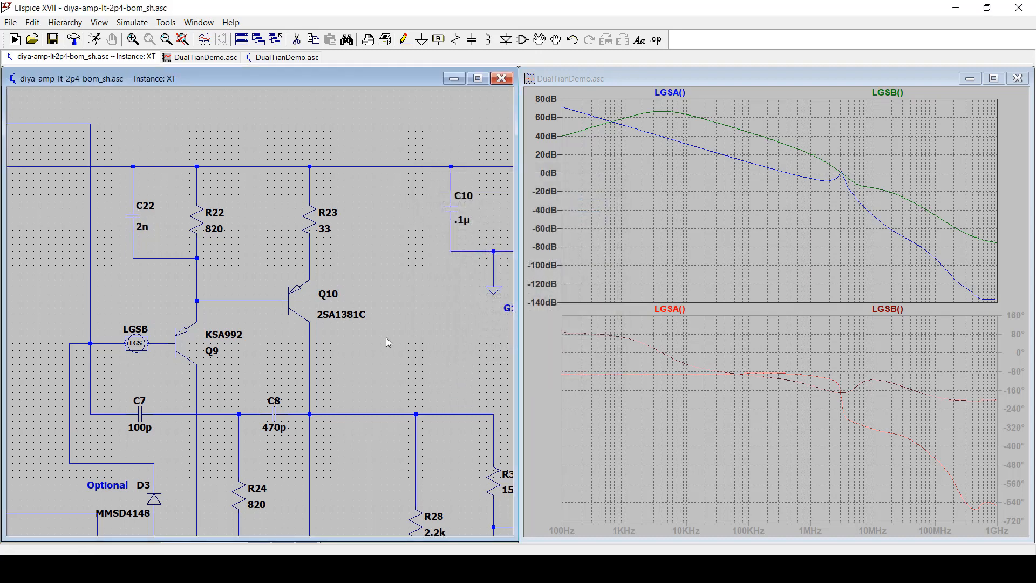
pyautogui.rightClick(379, 236)
pyautogui.click(398, 245)
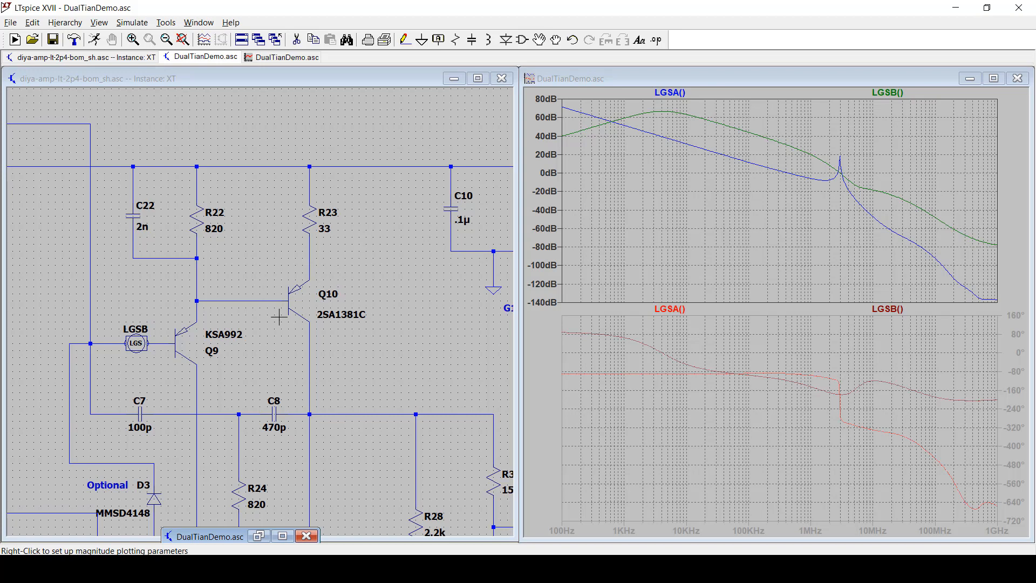
# Step: Maximize the top-level schematic and change the Dual Tian Simulation block with the .step, .param and .ac lines to a comment
pyautogui.click(283, 535)
pyautogui.rightClick(292, 284)
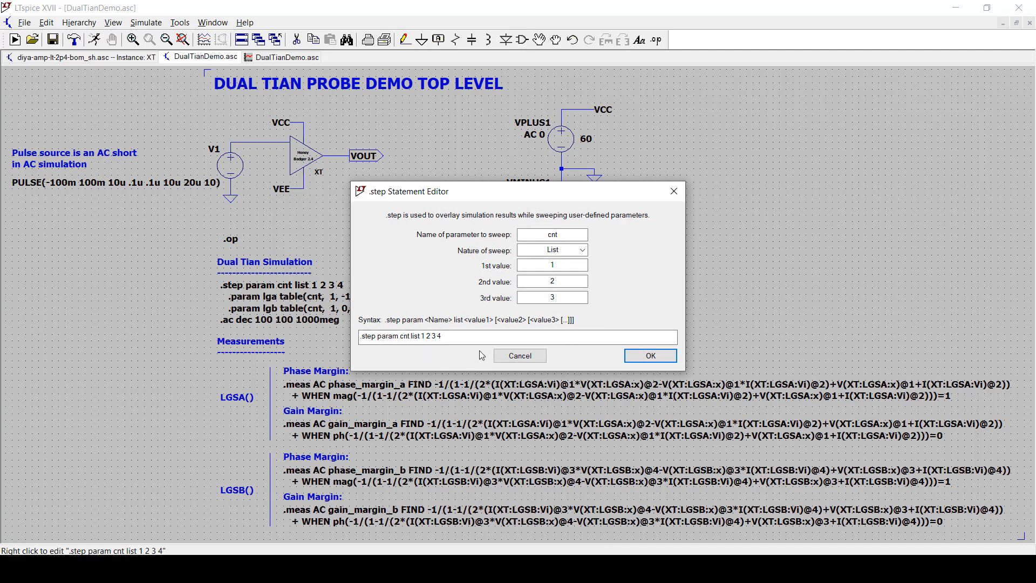
pyautogui.rightClick(430, 338)
pyautogui.click(594, 241)
pyautogui.click(834, 230)
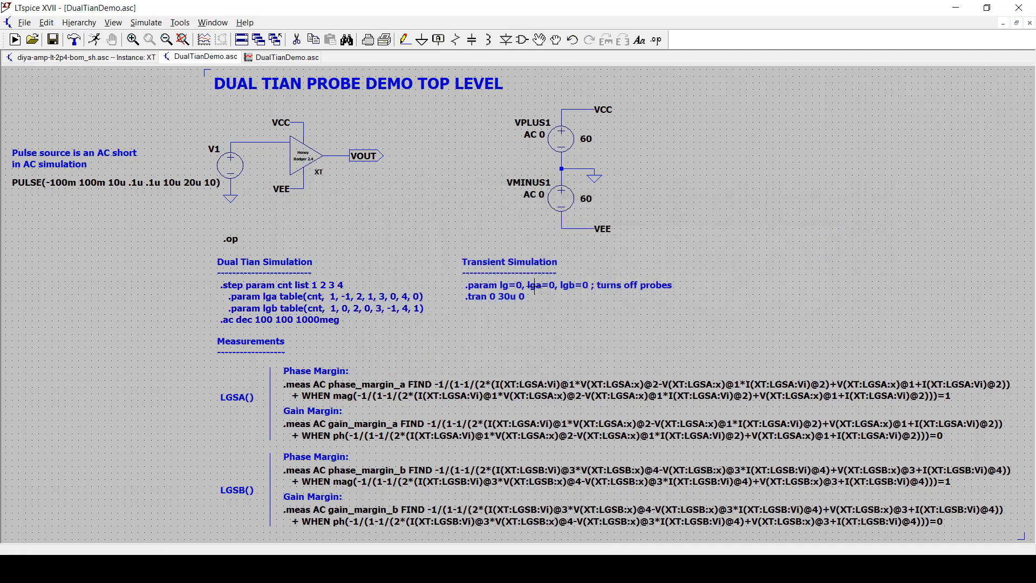
# Step: Change the Transient Simulation block with the .param and .tran 0 30u 0 lines to a SPICE directive
pyautogui.rightClick(497, 297)
pyautogui.click(574, 253)
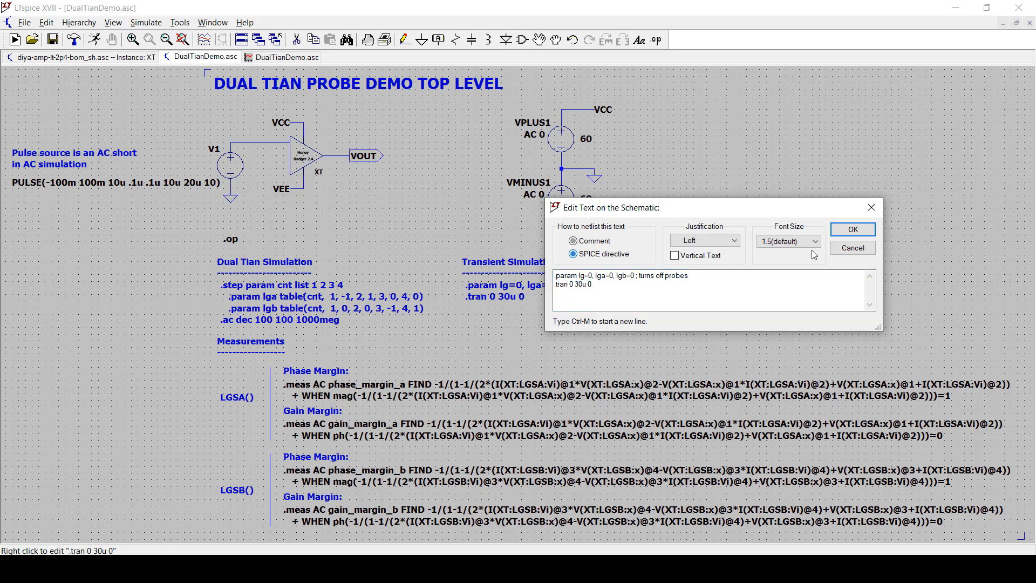
pyautogui.click(841, 236)
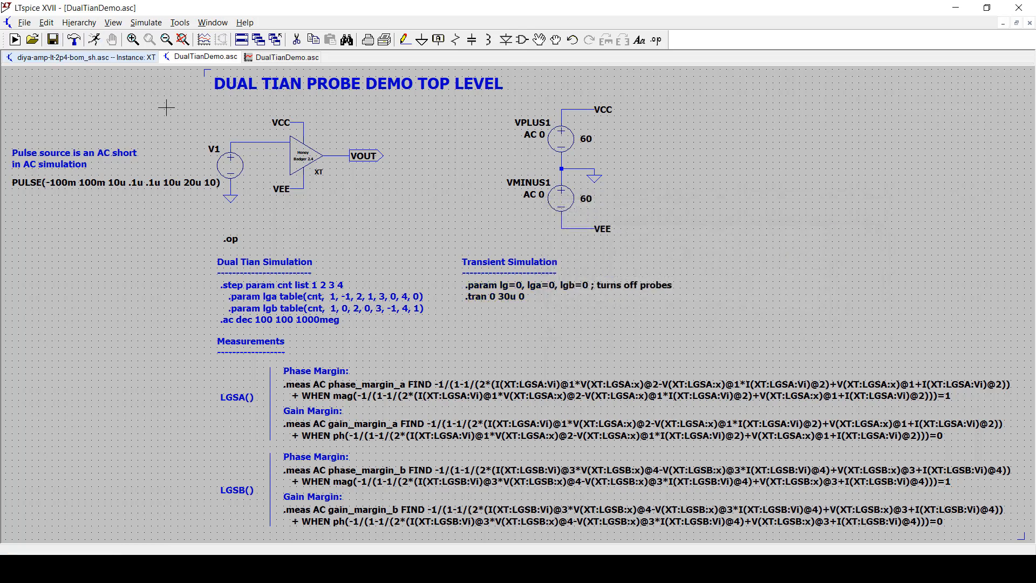
# Step: Return to the amplifier subcircuit, set C22 to 0.5 nF and run the transient simulation
pyautogui.click(1002, 23)
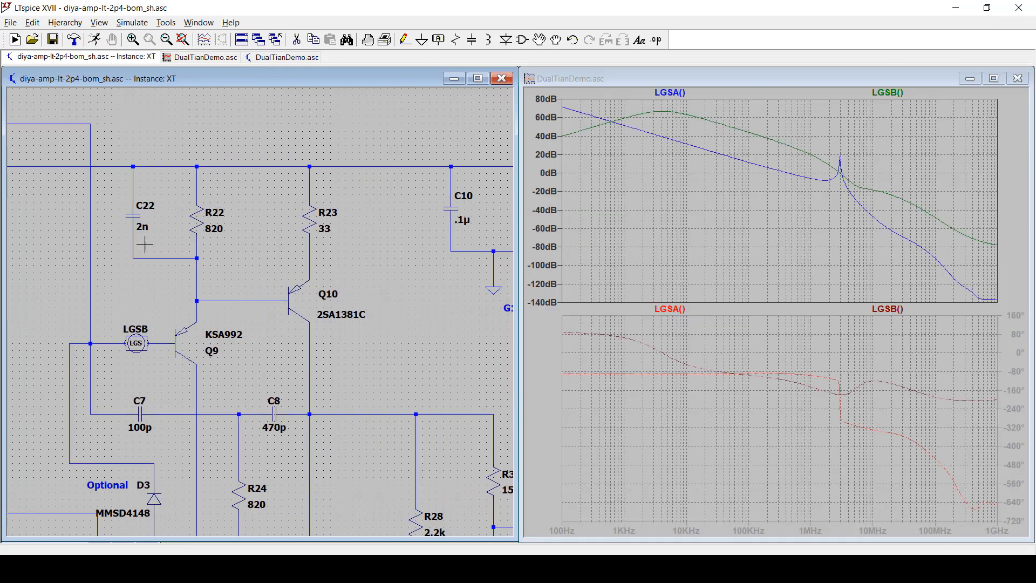
pyautogui.rightClick(135, 215)
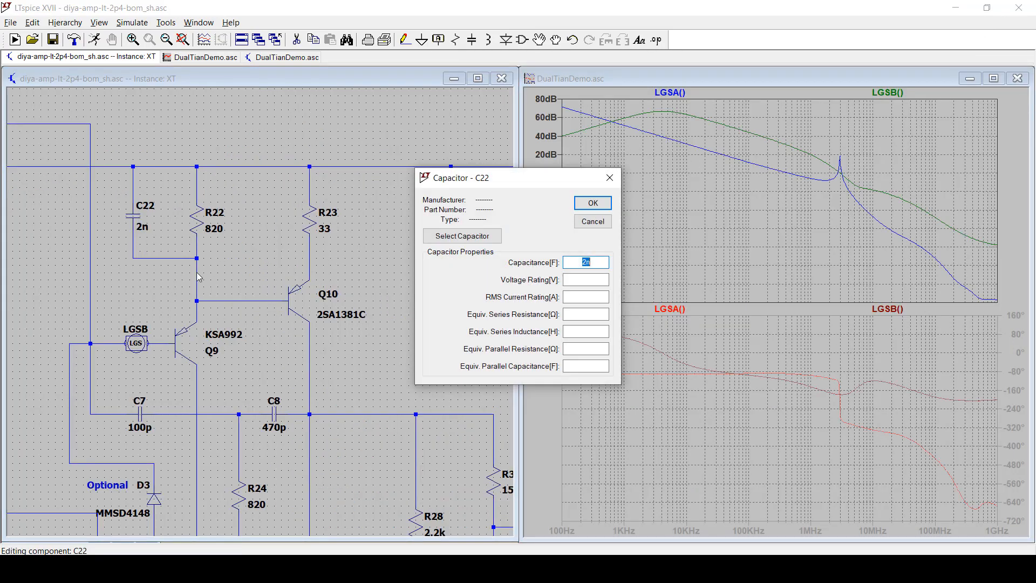
pyautogui.press('Return')
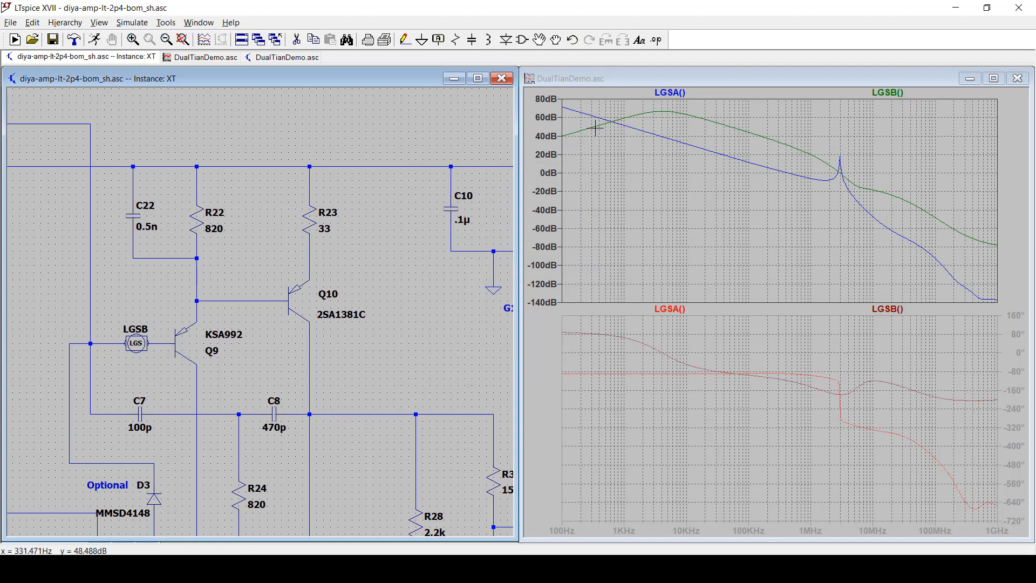
pyautogui.rightClick(381, 240)
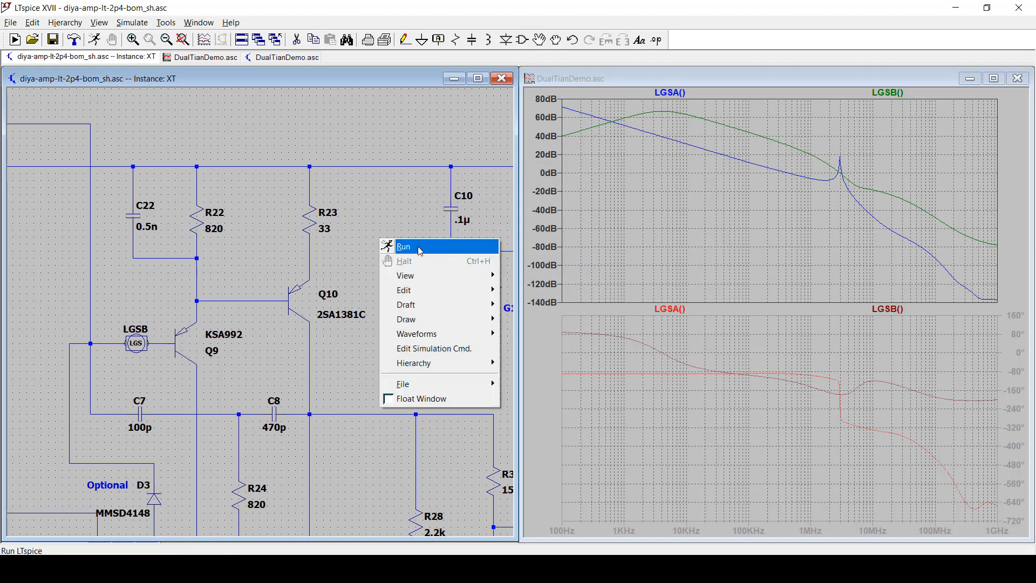
pyautogui.click(397, 248)
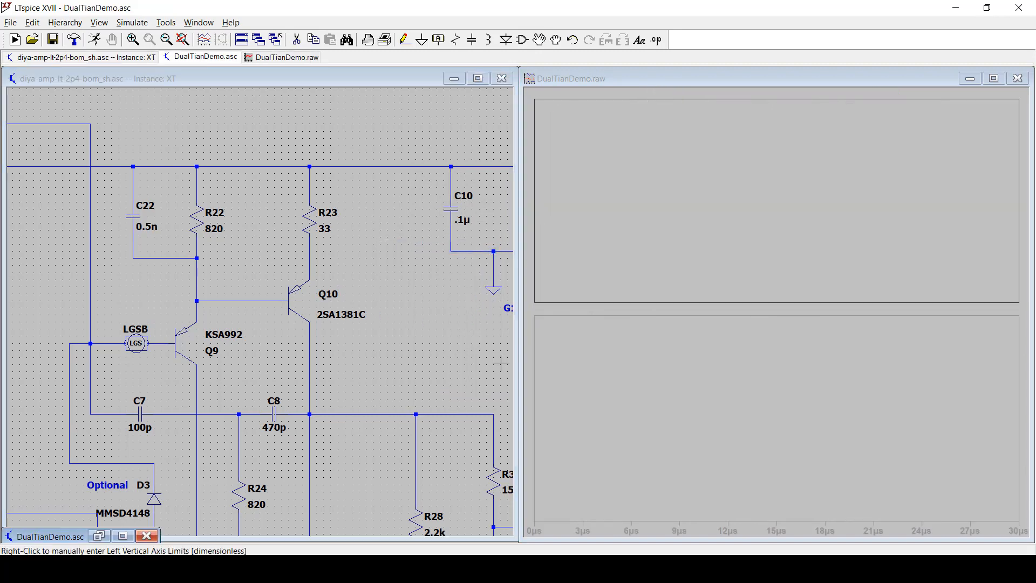
# Step: Plot V(xt:vouti) in the lower waveform pane and the voltage of the node feeding LGSB in the upper pane
pyautogui.click(645, 408)
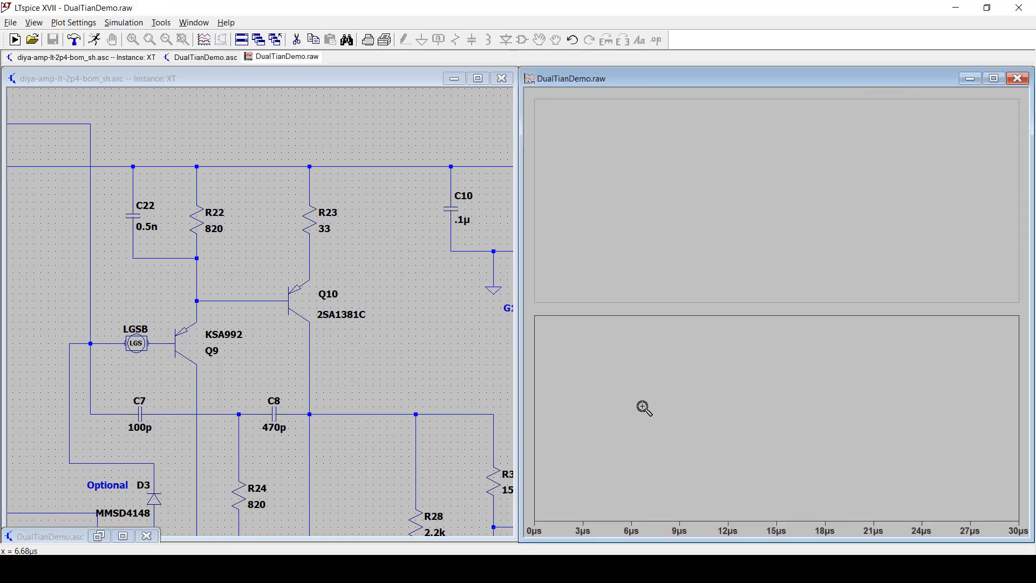
pyautogui.hotkey('ctrl', 'a')
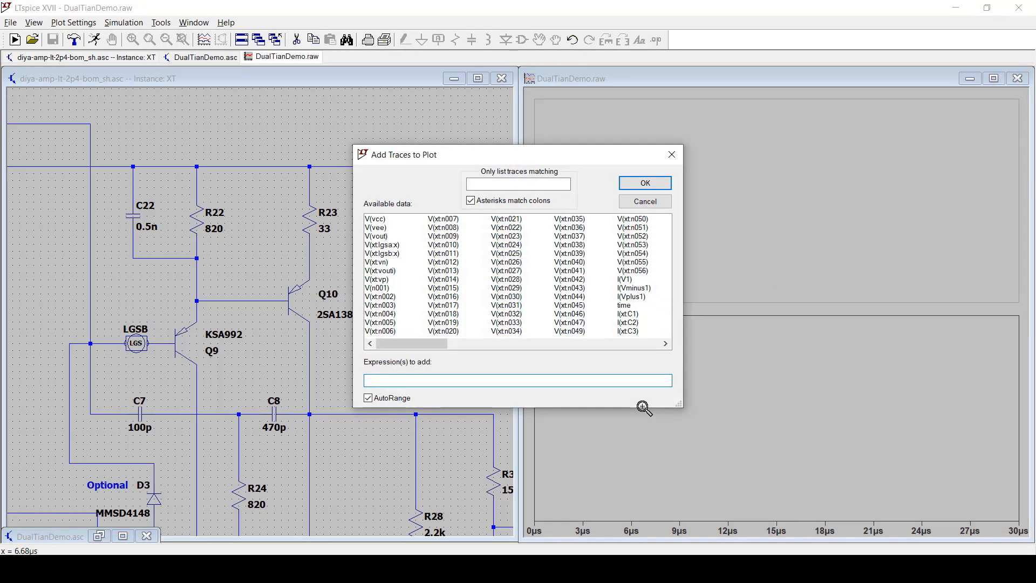
pyautogui.write('V(XT:VOUTI)')
pyautogui.press('Return')
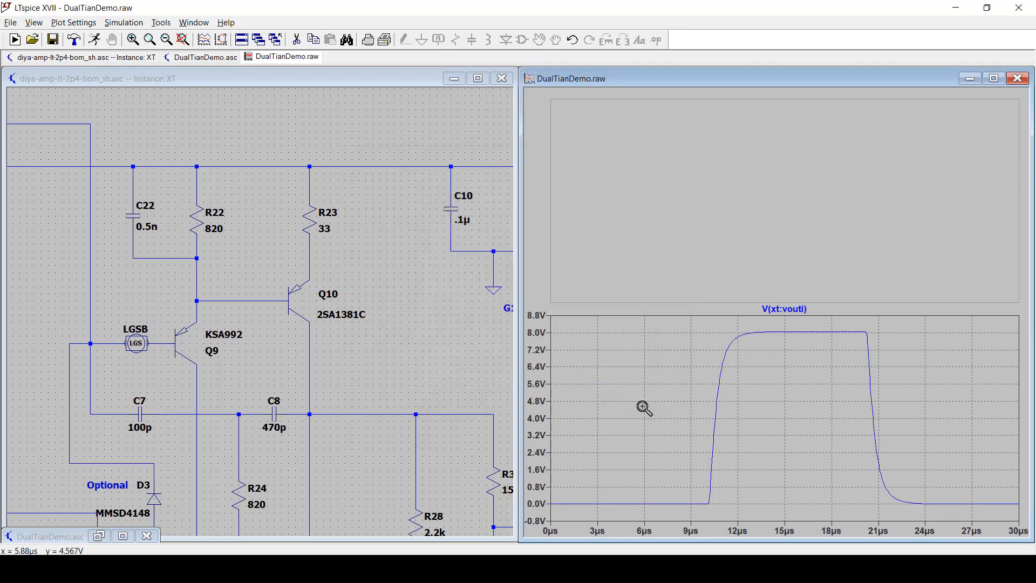
pyautogui.click(674, 233)
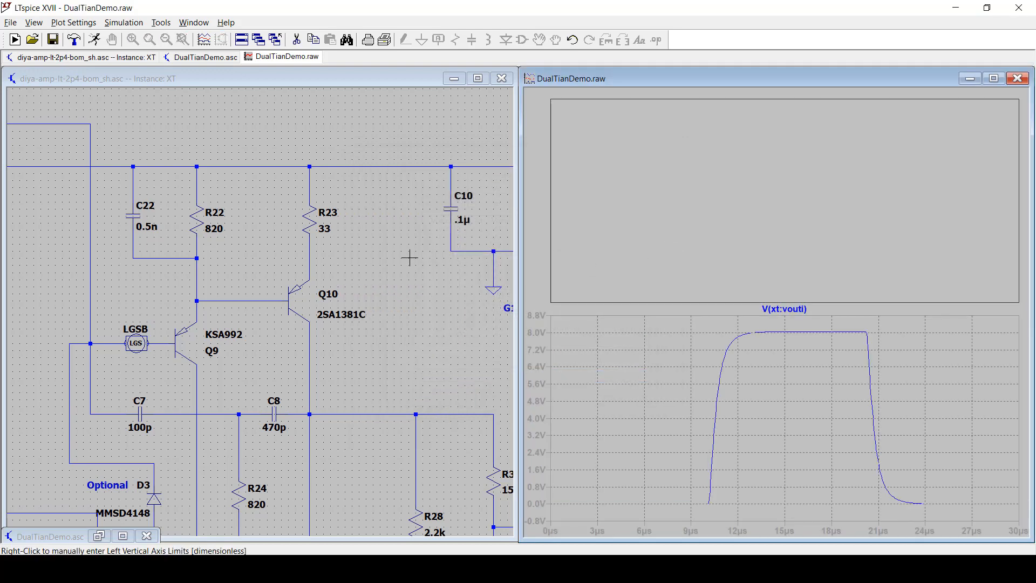
pyautogui.click(108, 343)
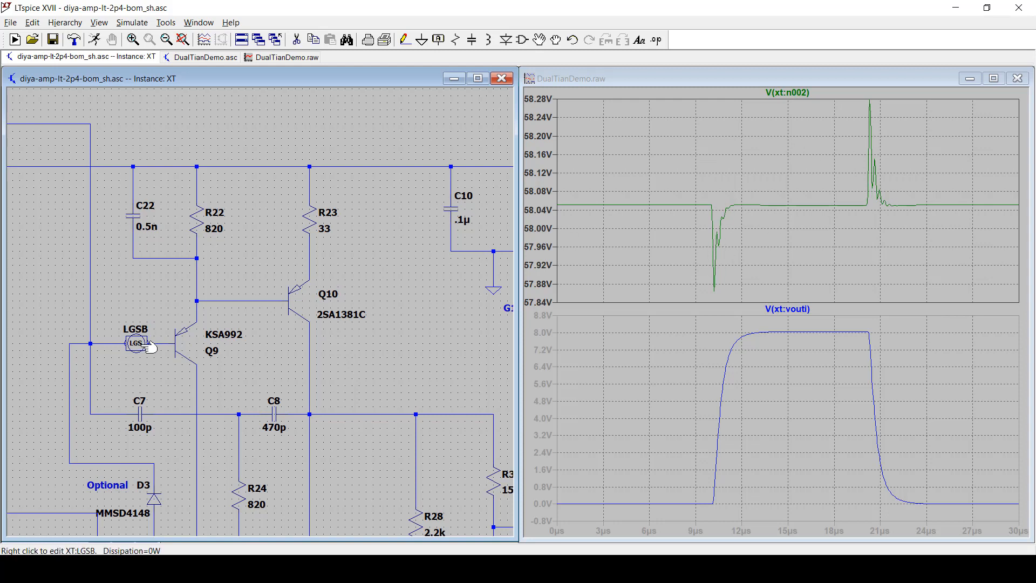
# Step: Set C22 to 0.8 nF in the amplifier subcircuit and rerun the transient simulation
pyautogui.rightClick(135, 209)
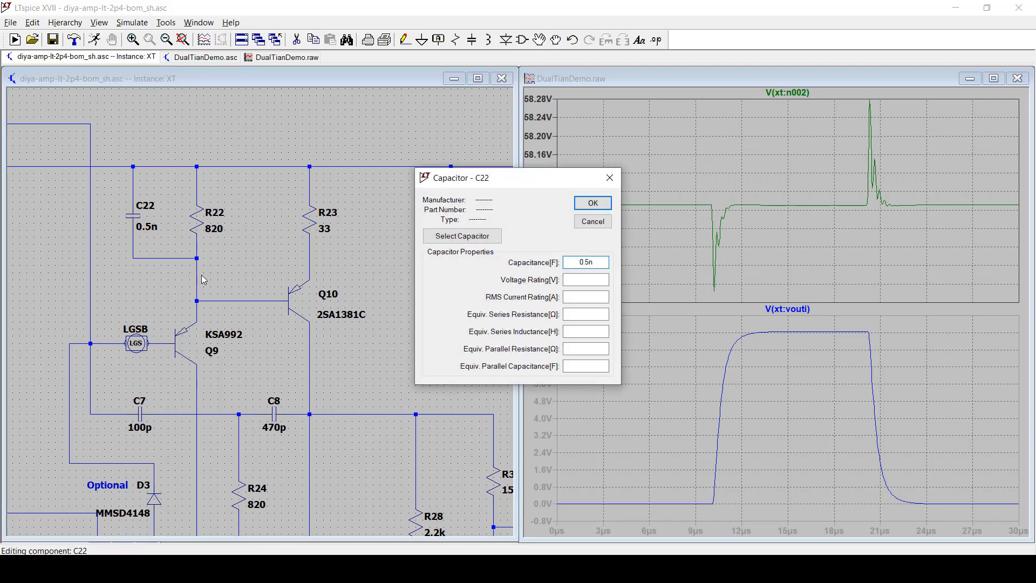
pyautogui.write('8')
pyautogui.press('Return')
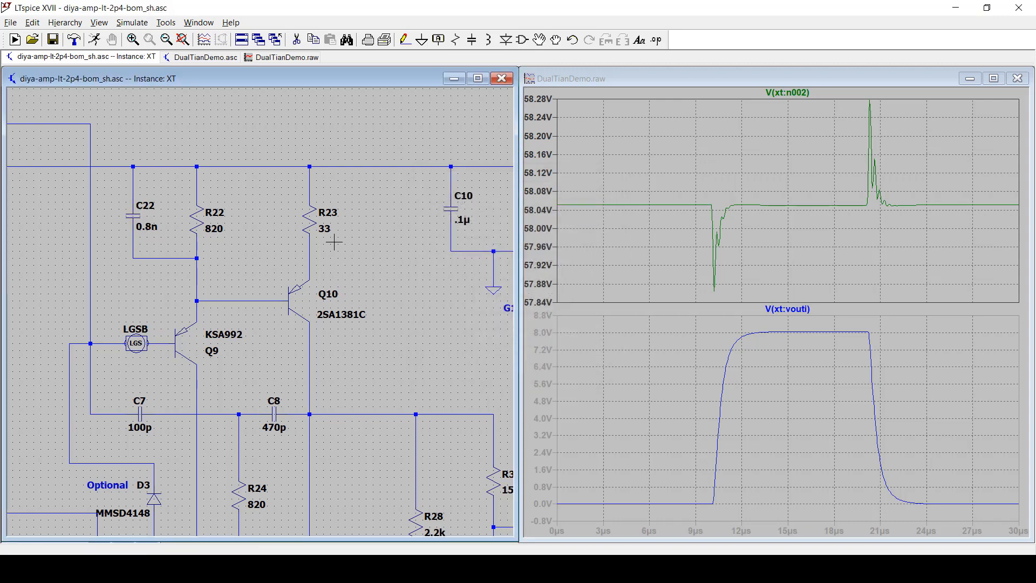
pyautogui.rightClick(337, 242)
pyautogui.click(360, 248)
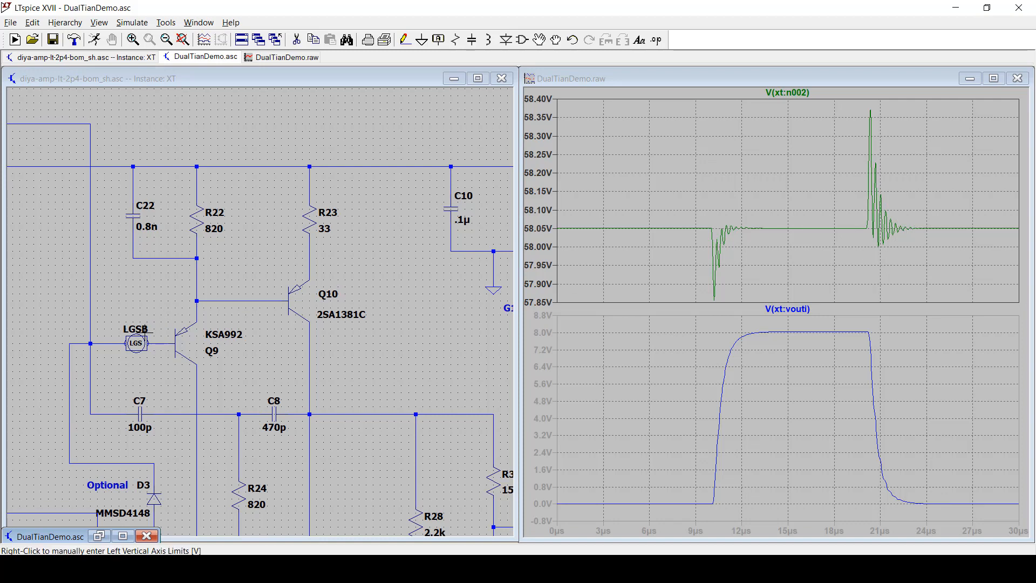
# Step: Raise C22 to 1 nF and run the transient simulation again for both plotted voltages
pyautogui.rightClick(133, 215)
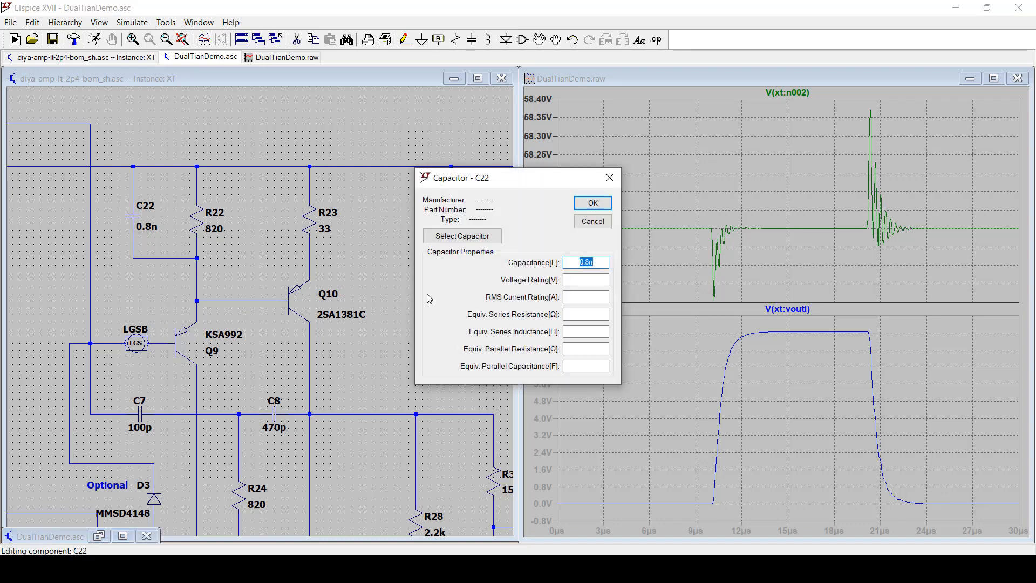
pyautogui.write('1n')
pyautogui.press('Return')
pyautogui.rightClick(426, 294)
pyautogui.click(459, 302)
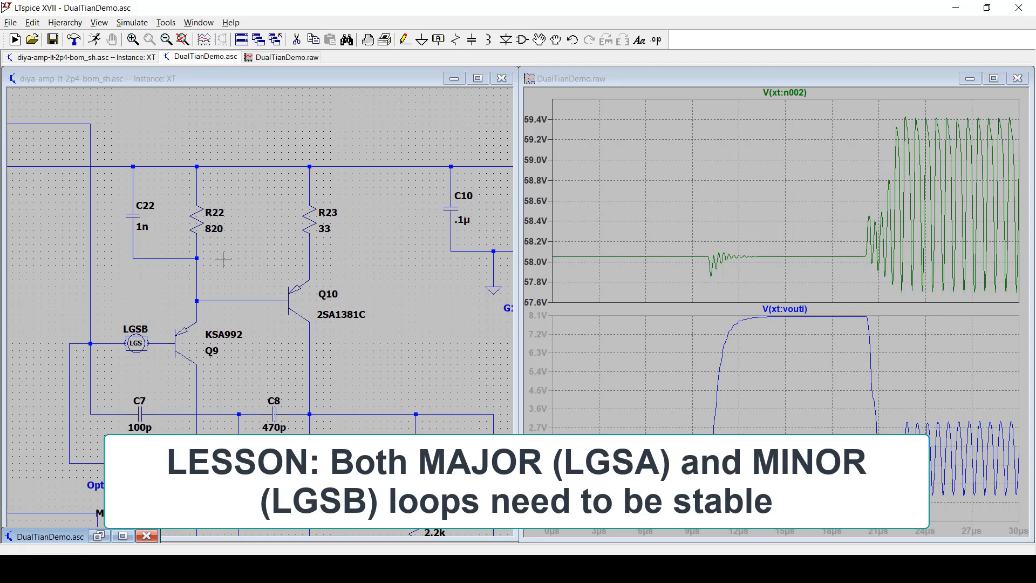
pyautogui.click(244, 258)
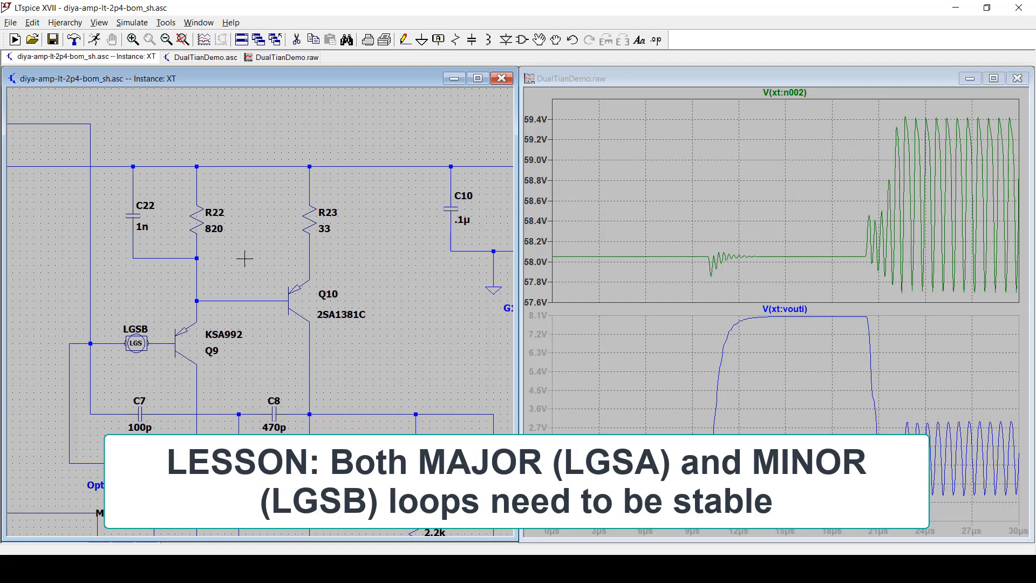
pyautogui.press('space')
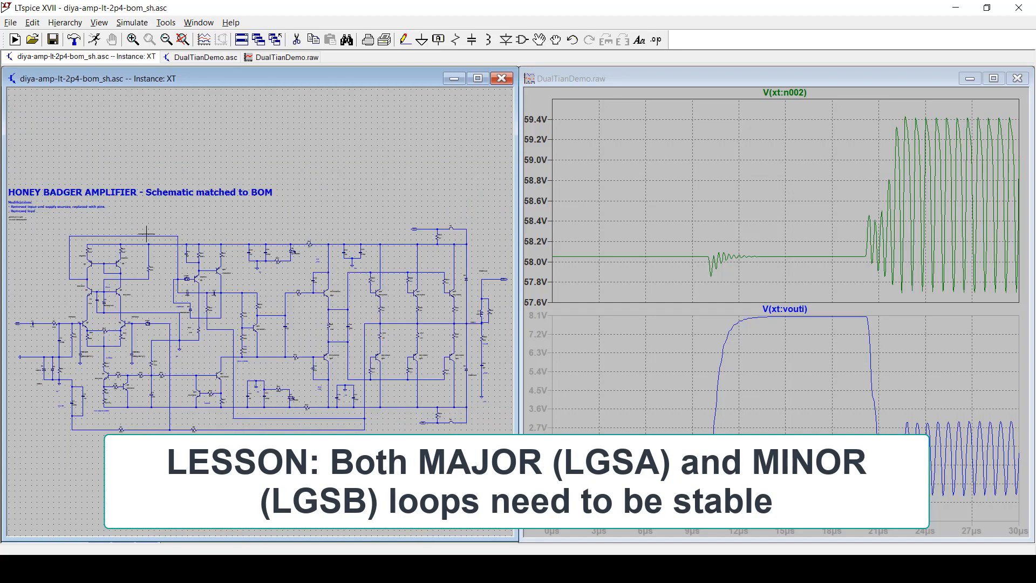